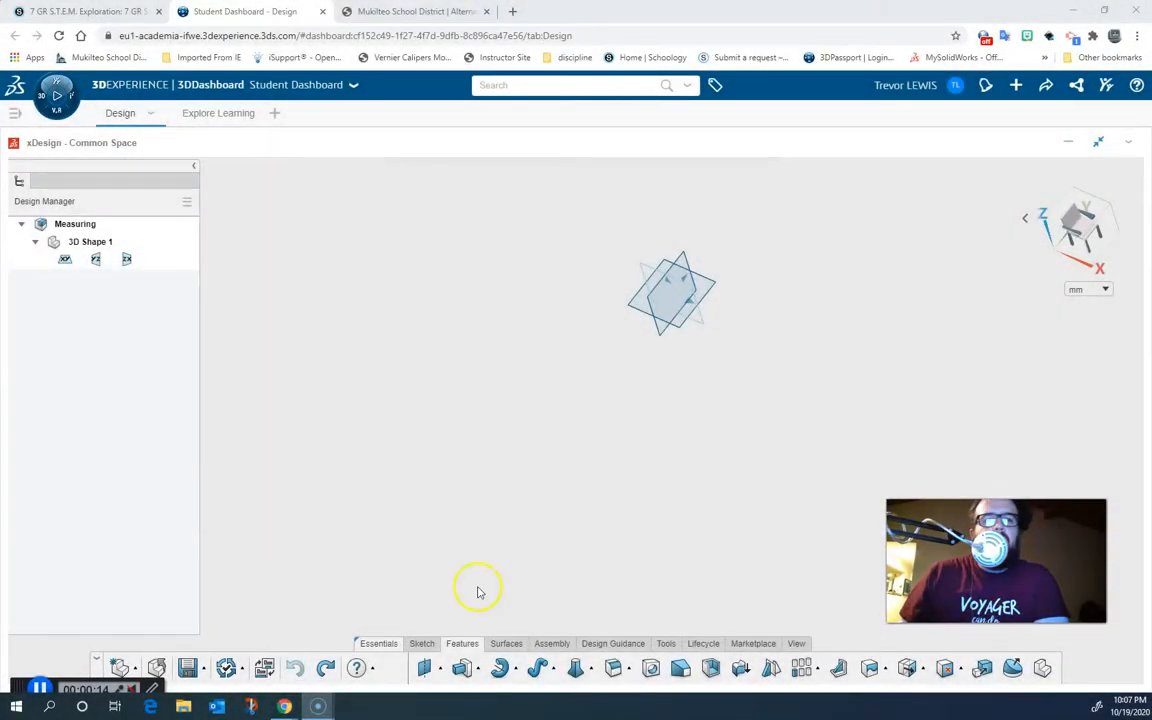
- Sketch a corner rectangle of about 147 by 36.5 mm on the xy plane, starting at the origin
left_click(421, 643)
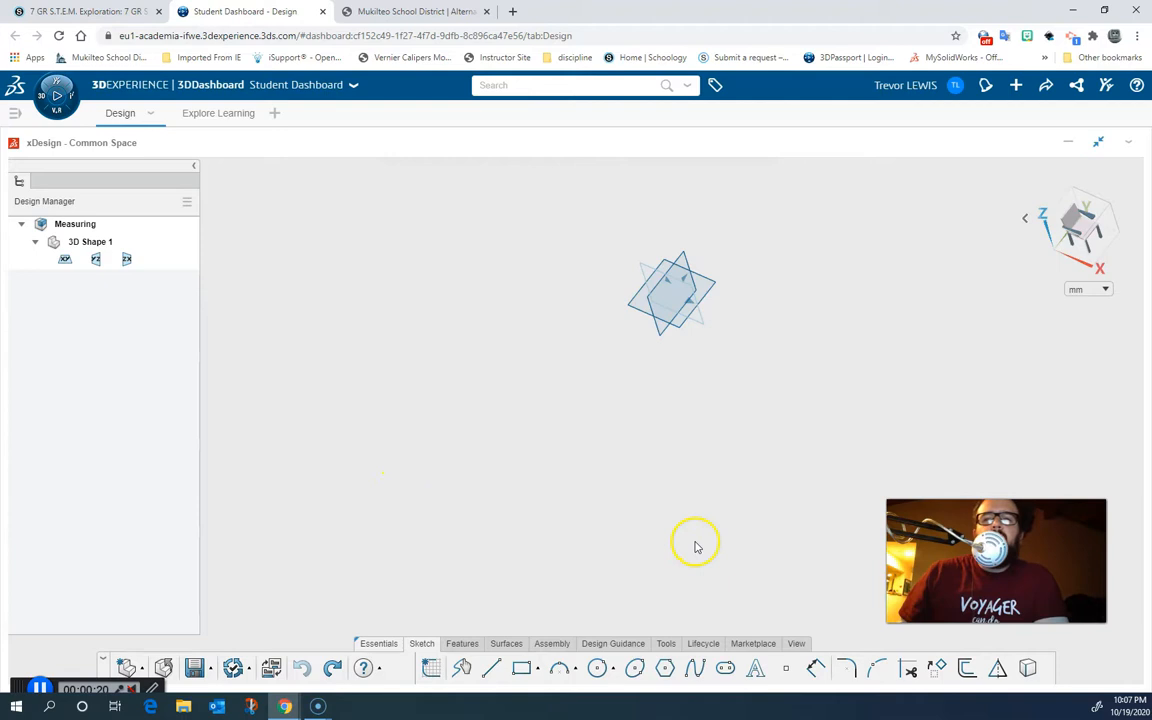
left_click(822, 675)
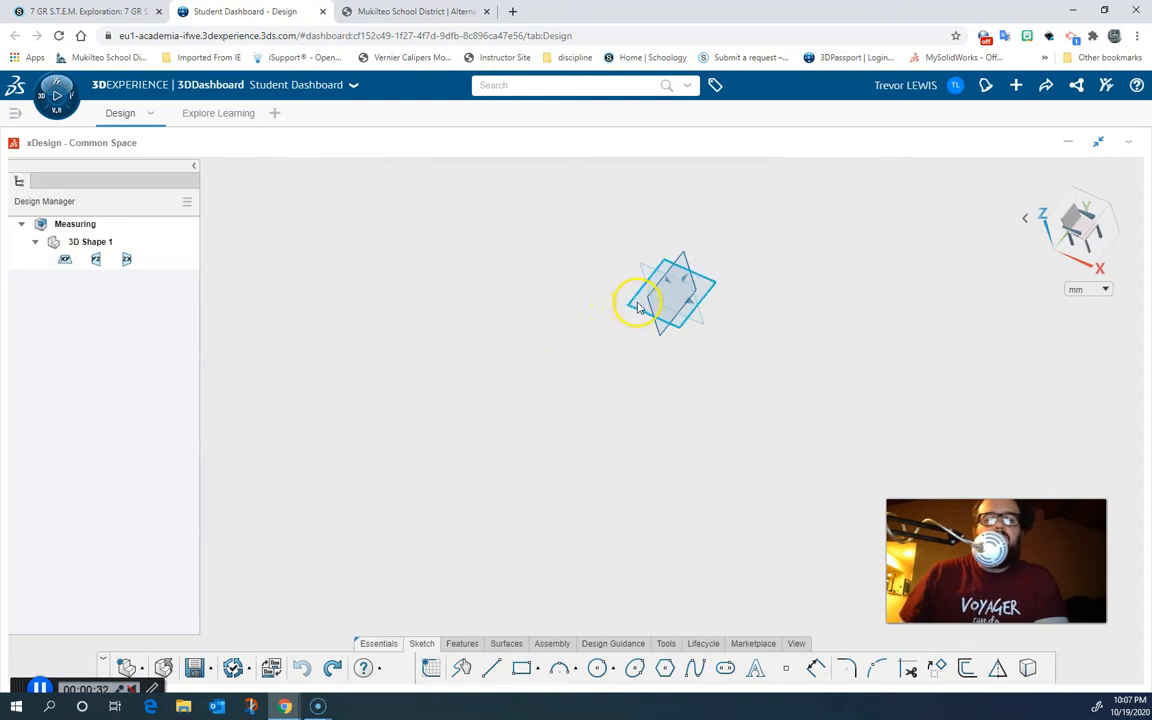
left_click(521, 668)
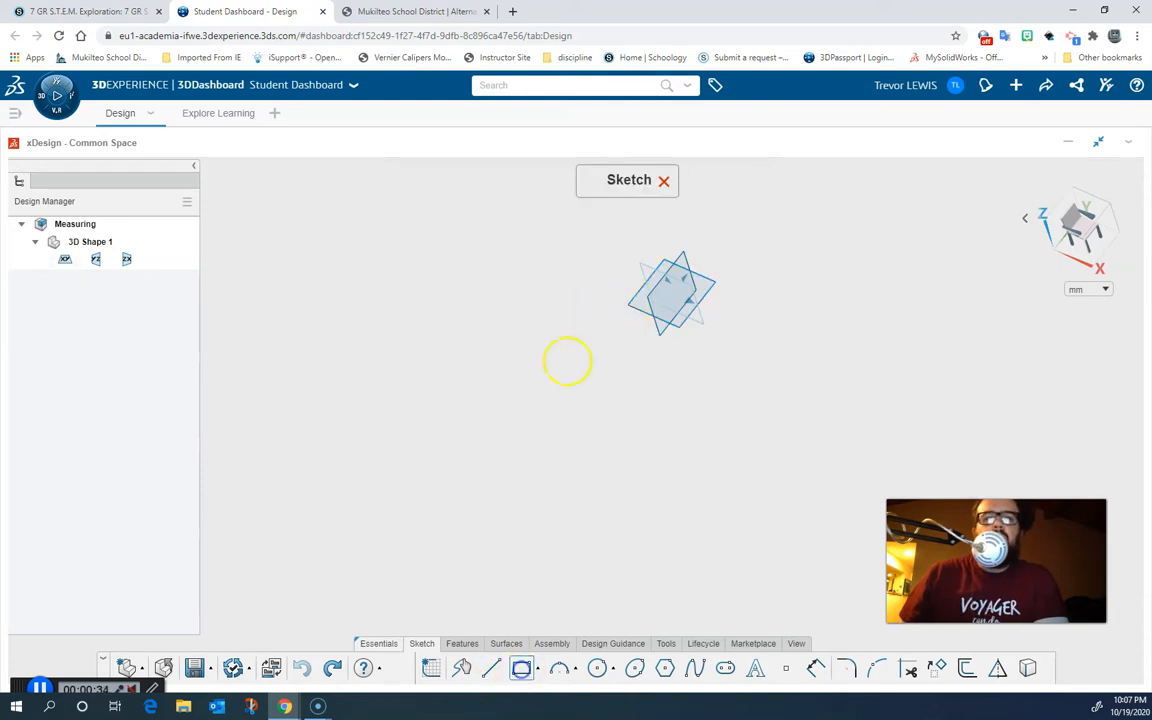
left_click(609, 323)
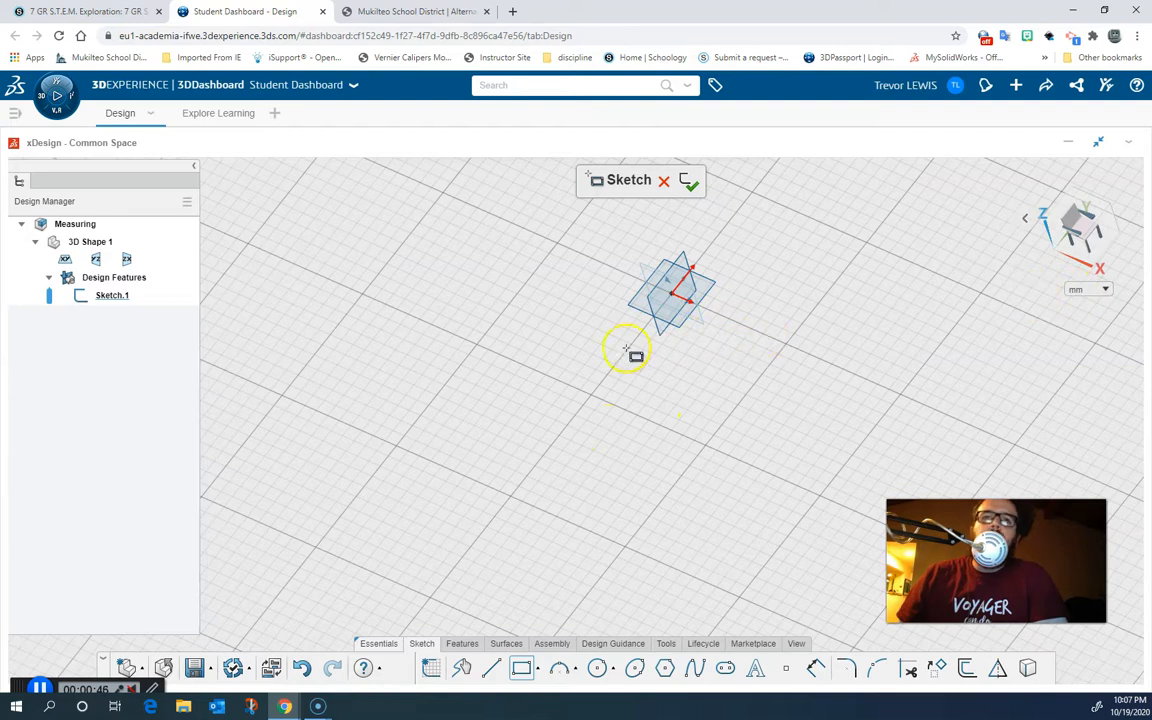
left_click(672, 298)
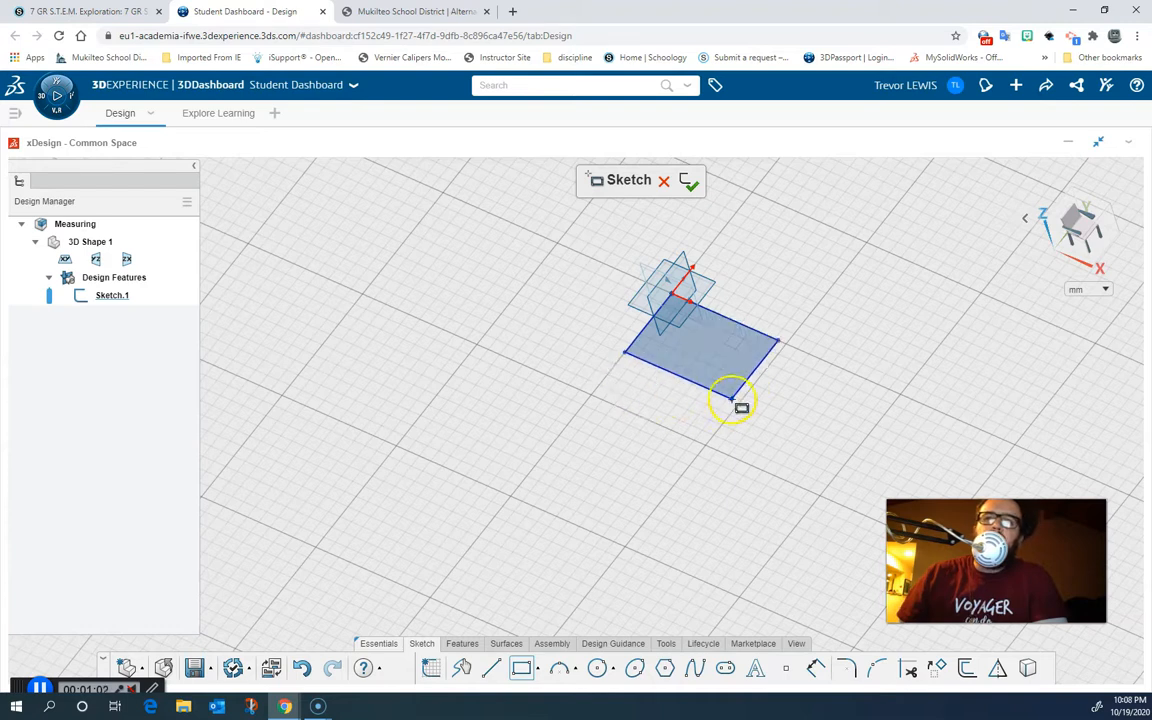
left_click(812, 404)
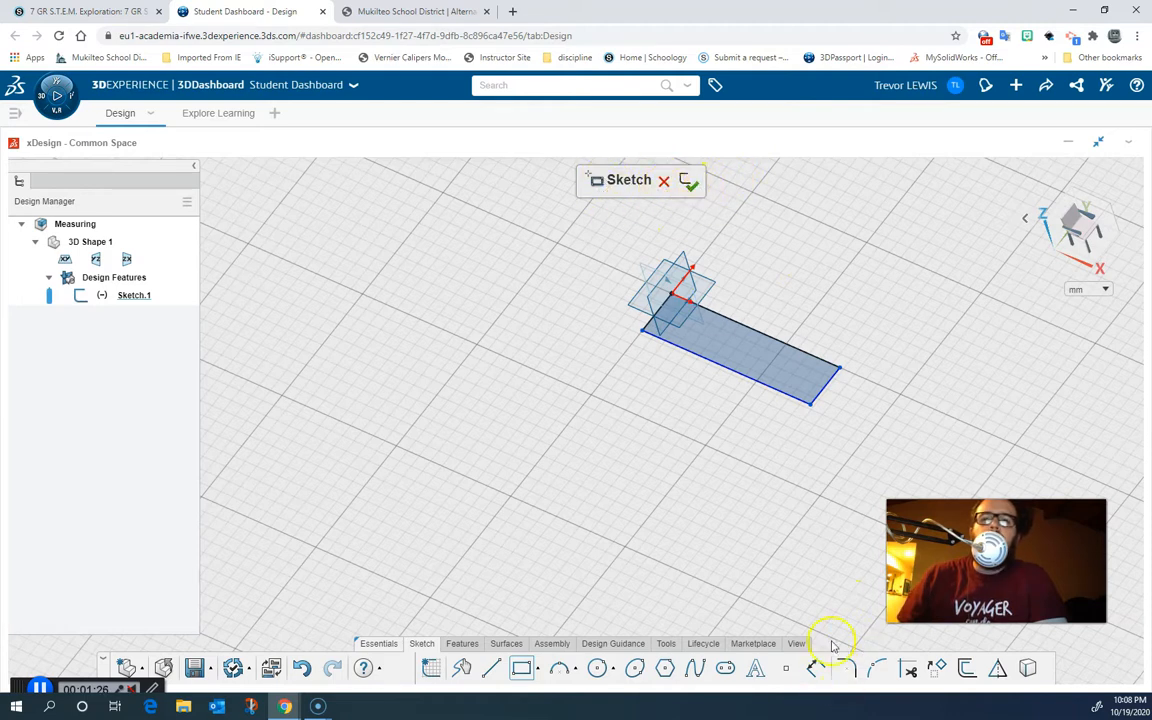
left_click(817, 668)
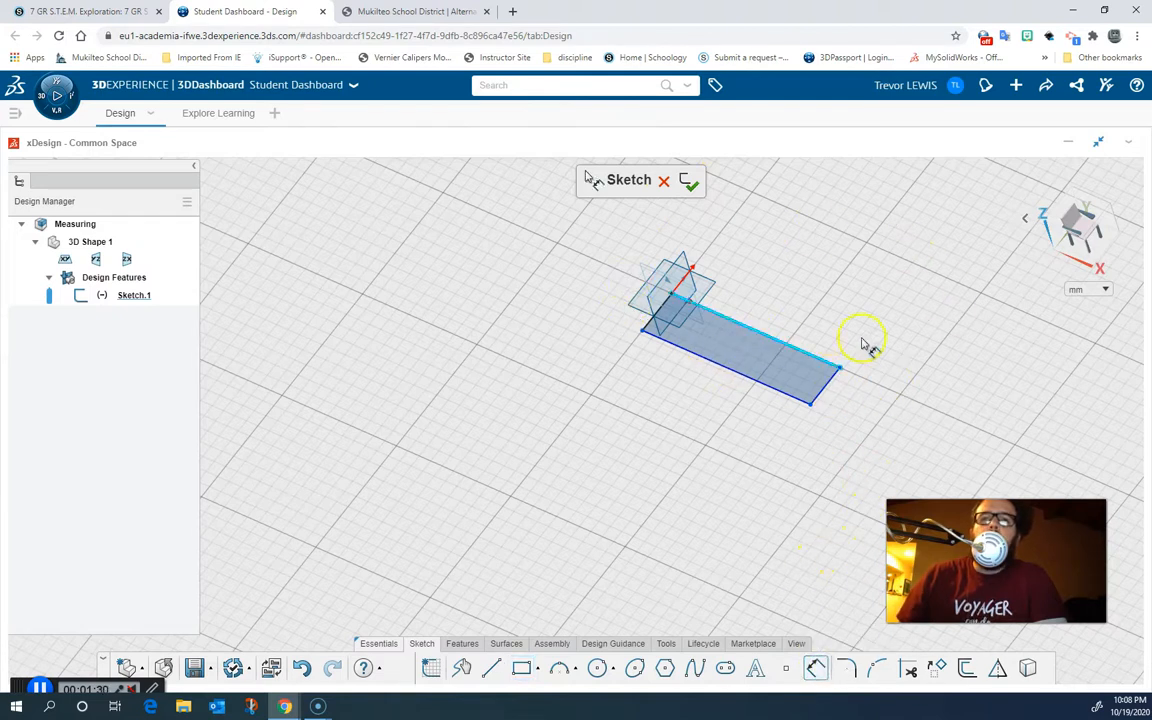
left_click(828, 390)
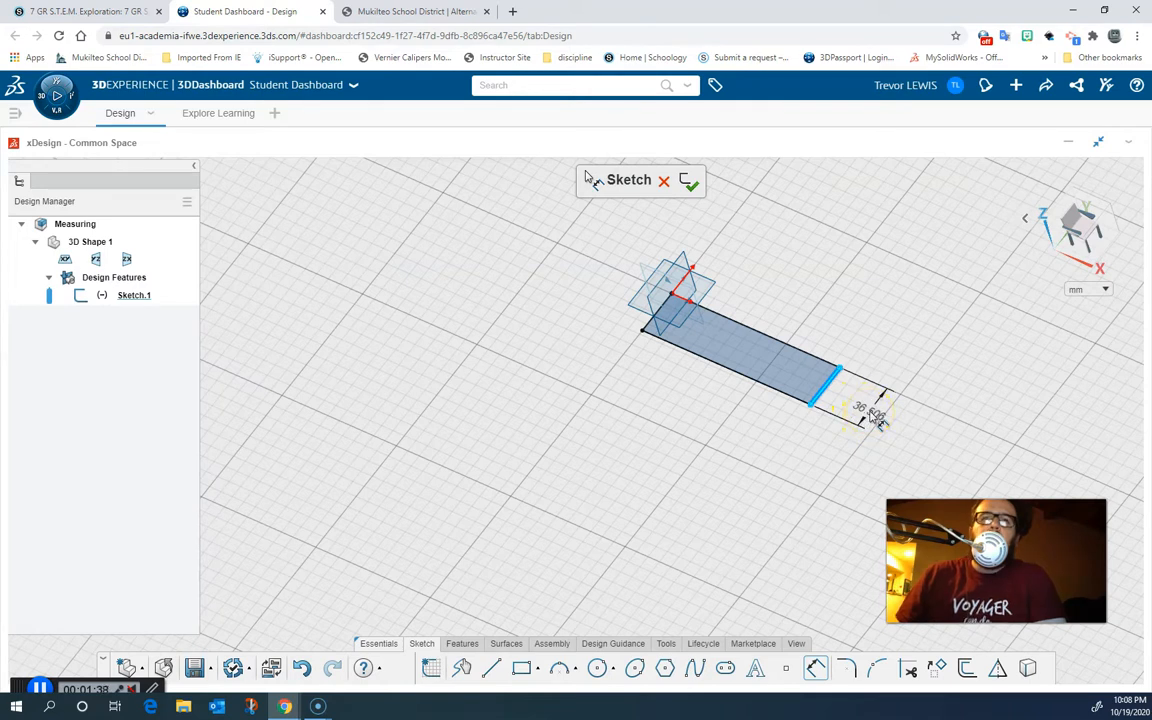
key("Escape")
- Dimension the rectangle's long side and set its length to 40 mm
left_click(815, 668)
left_click(745, 380)
left_click(704, 418)
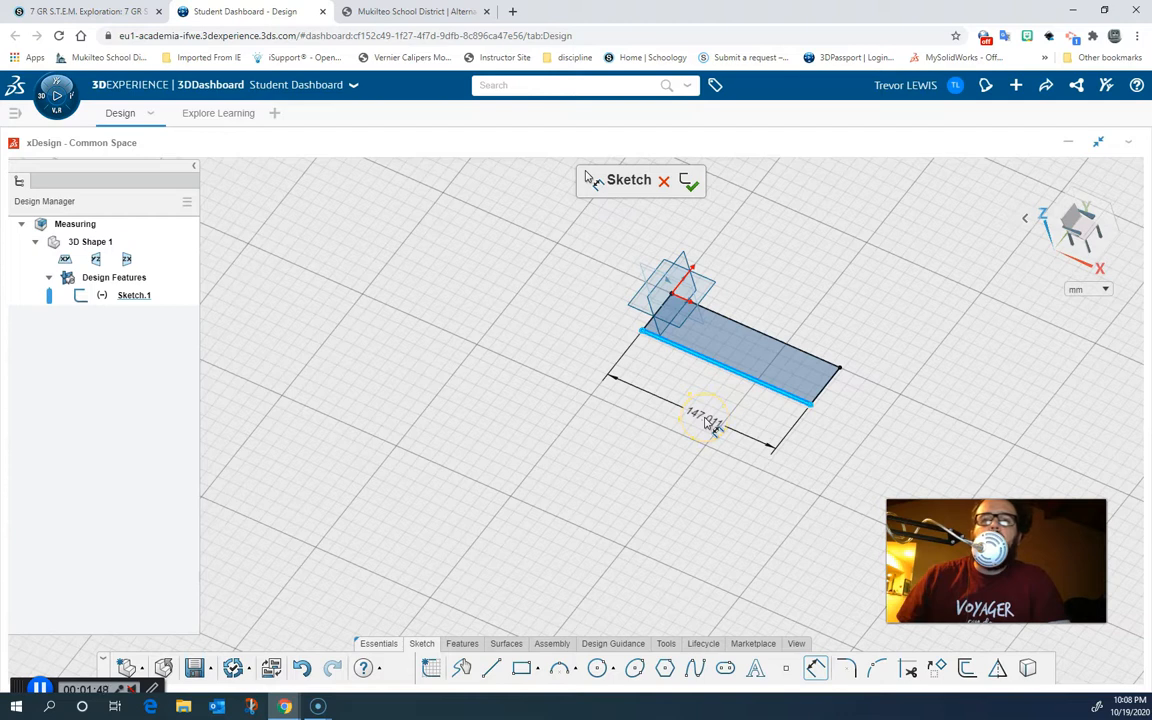
double_click(704, 418)
left_click(682, 416)
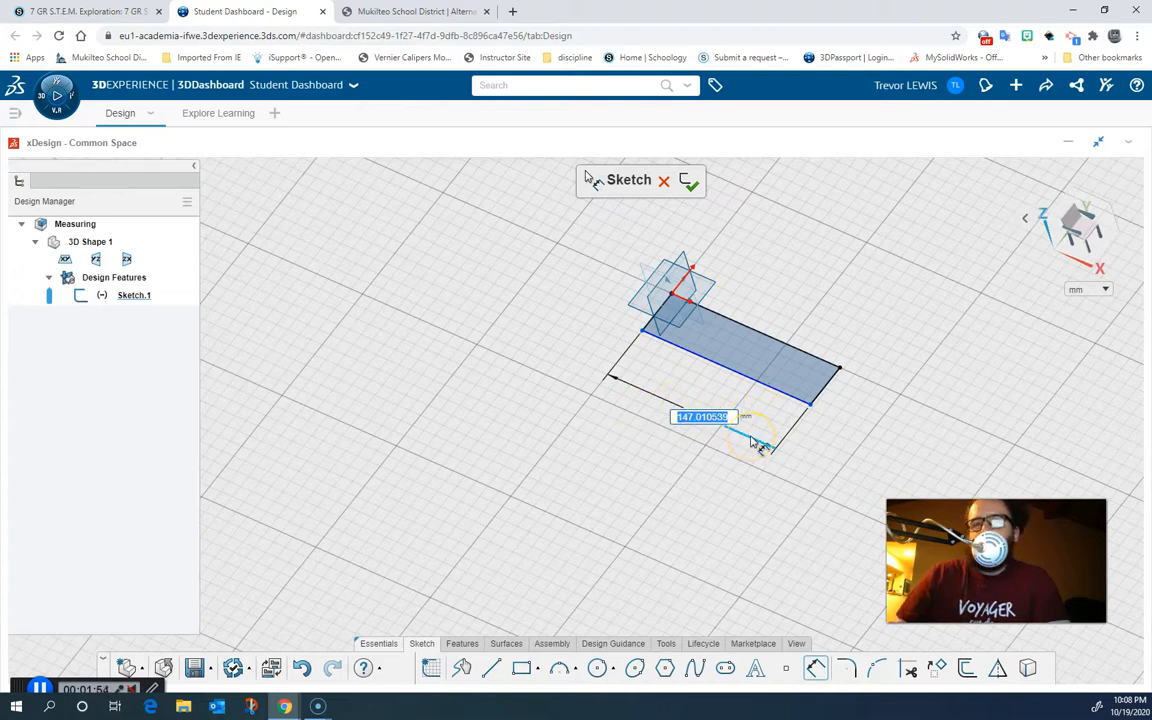
type("40")
key("Return")
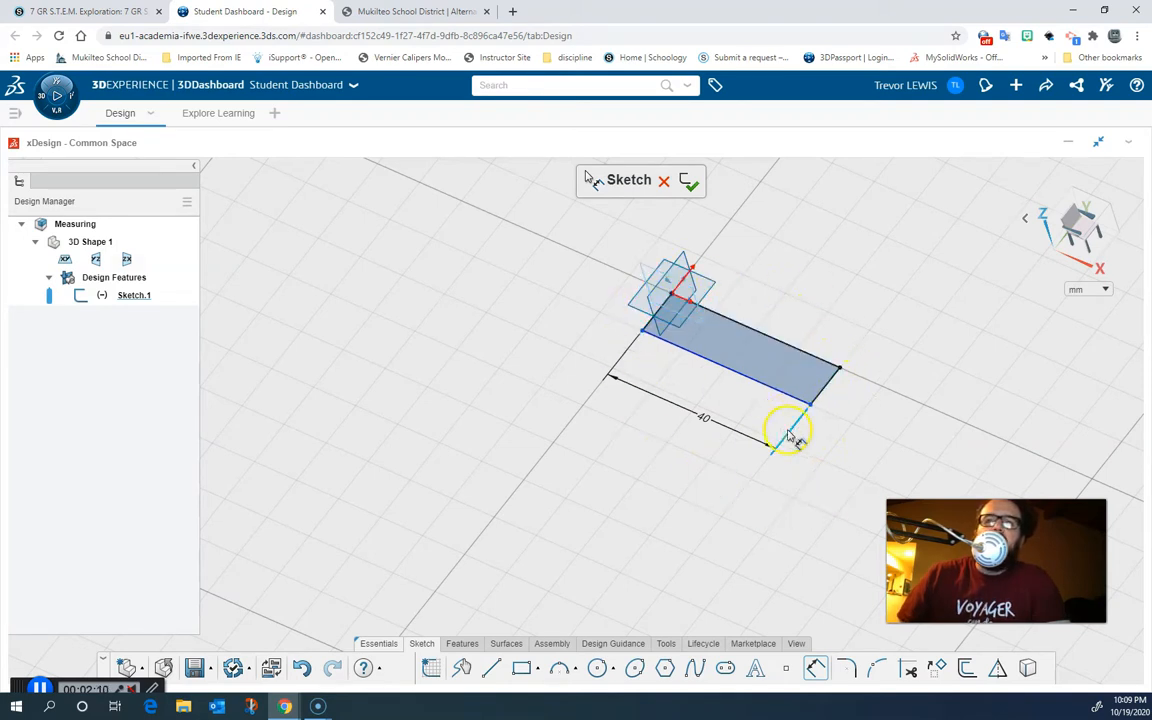
- Dimension the rectangle's short side and set it to 40 mm
left_click(822, 395)
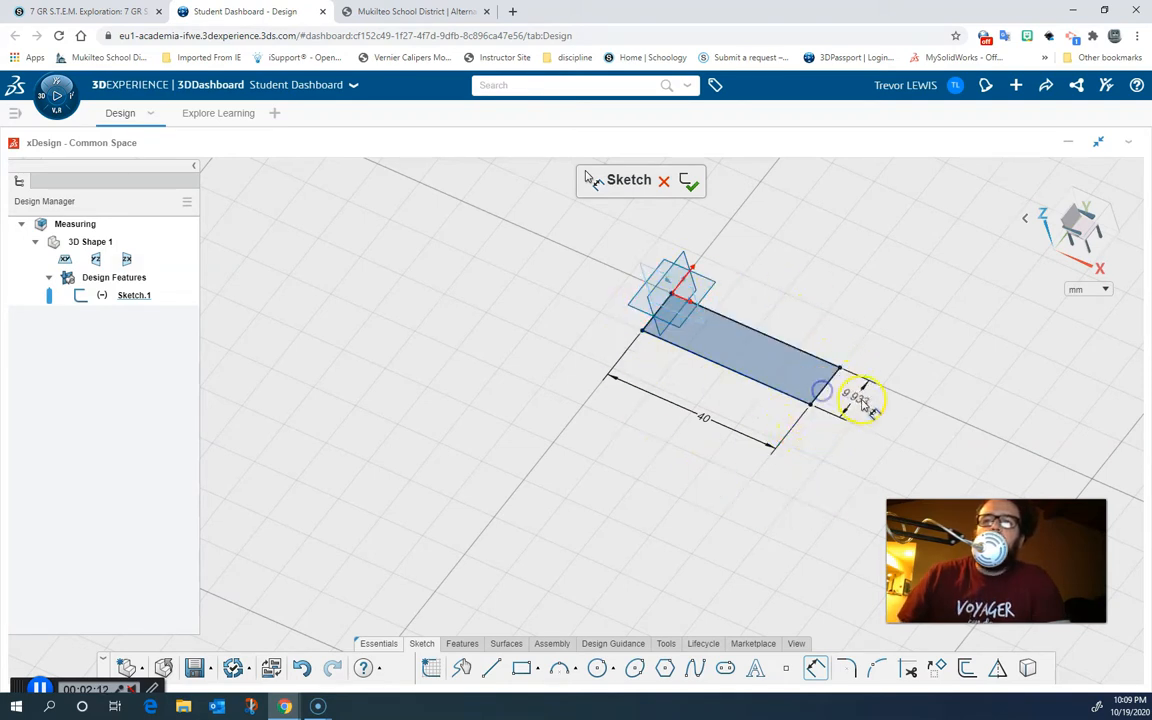
left_click(889, 416)
type("40")
key("Return")
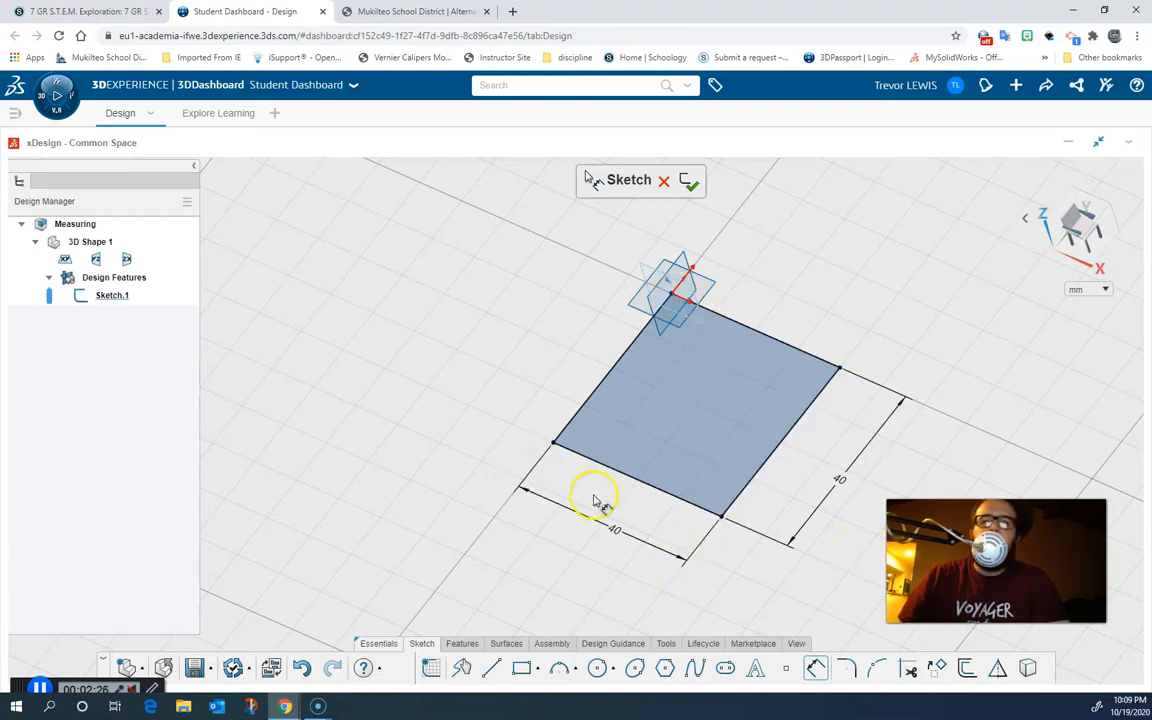
- Extrude the square profile as a solid with a blind distance of 40 mm
left_click(462, 644)
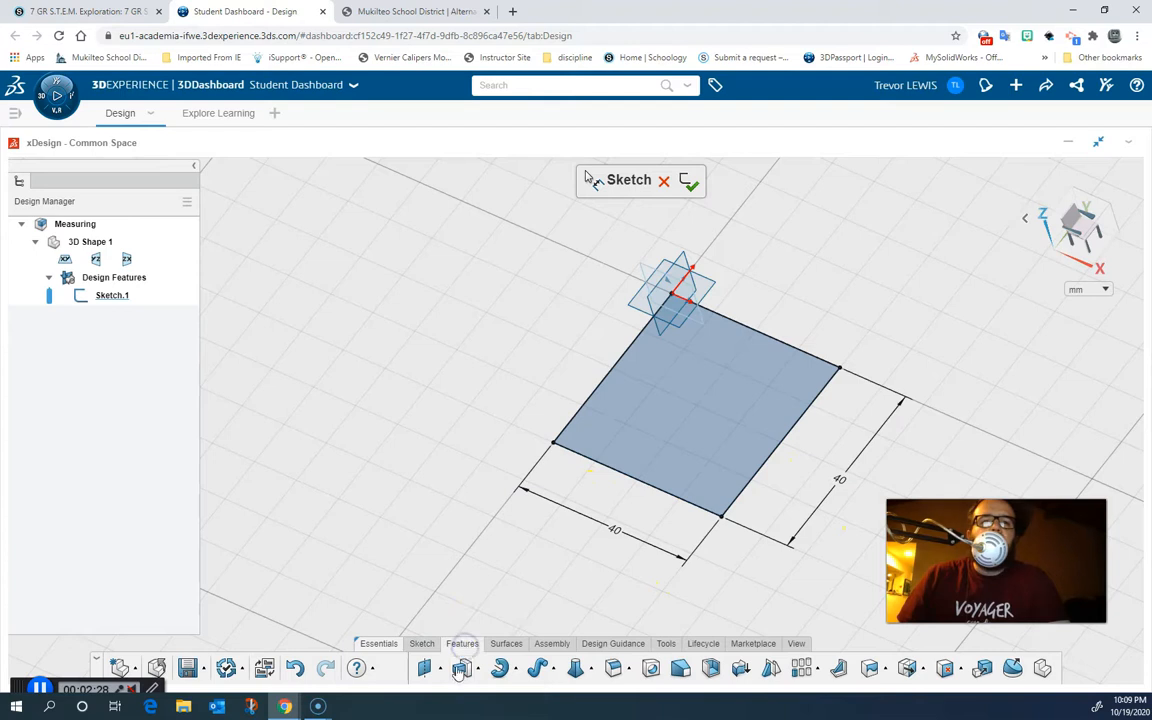
left_click(461, 668)
left_click(700, 500)
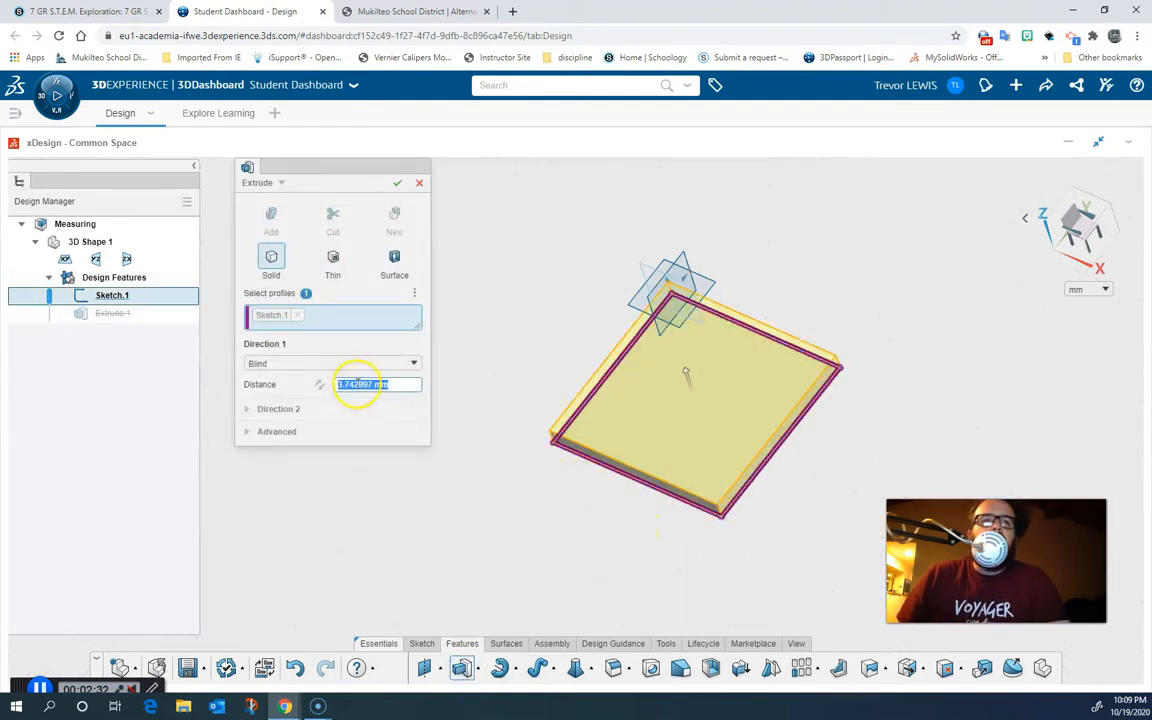
type("40")
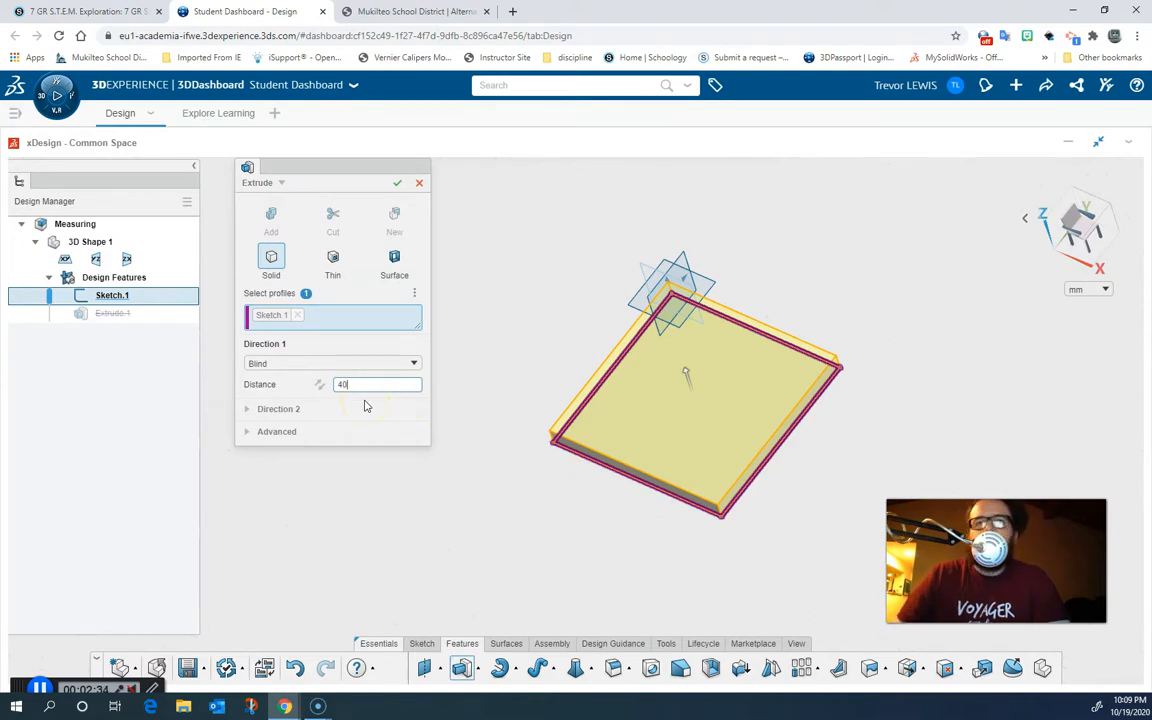
key("Return")
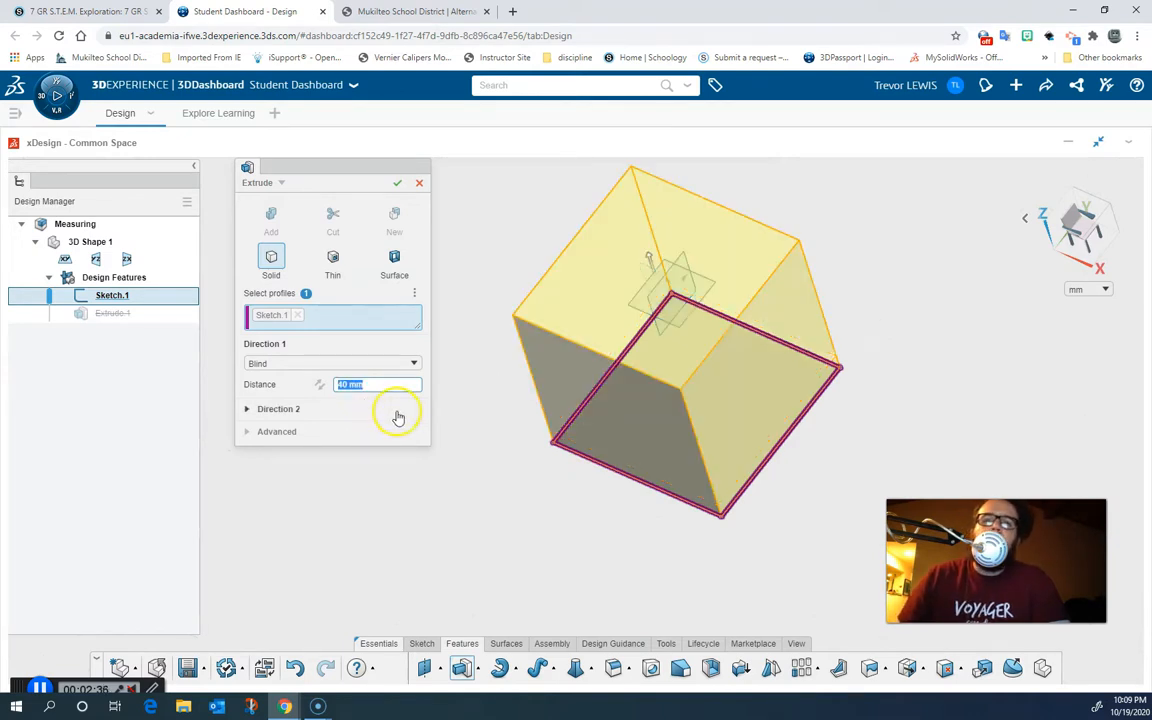
left_click(397, 182)
- Sketch two connected lines in a V shape on the xy plane beside the cube, the second about 65 mm long
middle_click_drag(534, 500, 677, 570)
scroll(671, 553, "down", 3)
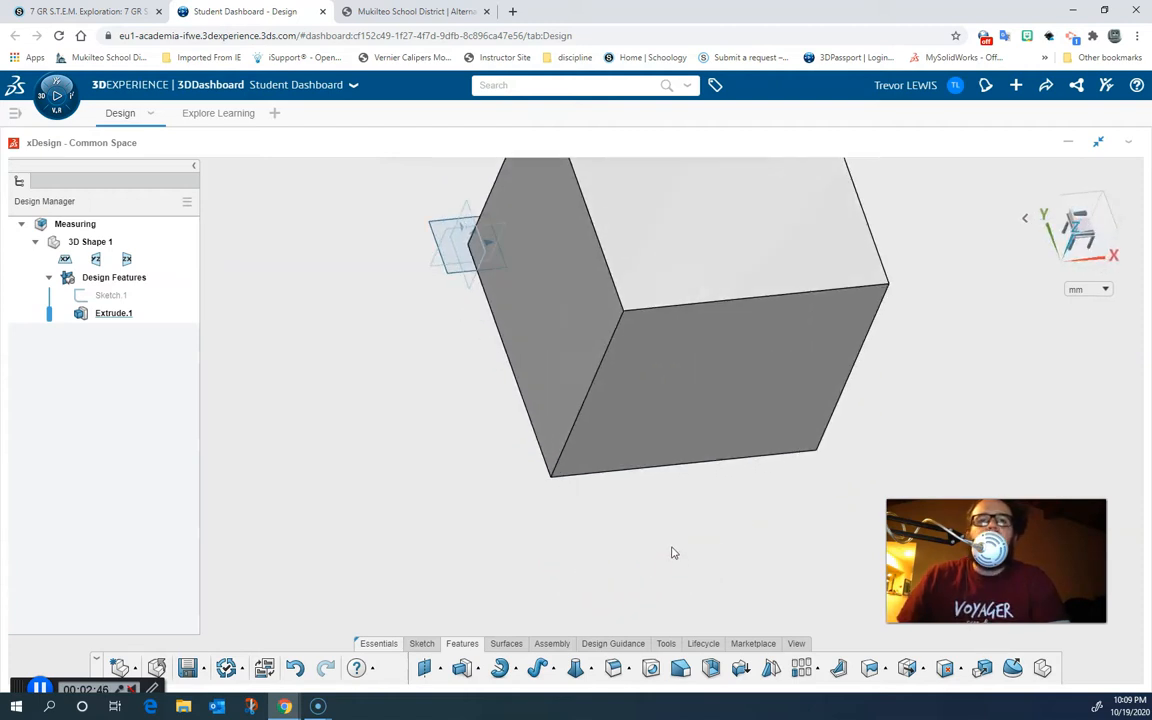
scroll(671, 553, "up", 5)
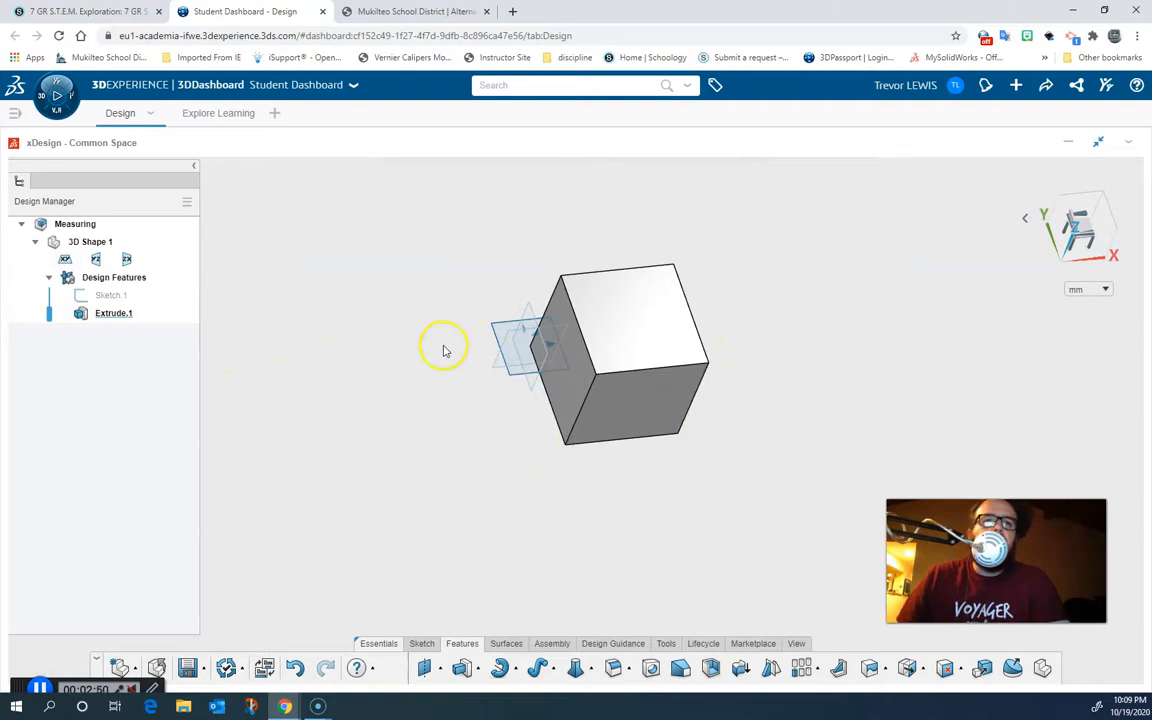
middle_click_drag(493, 422, 521, 424)
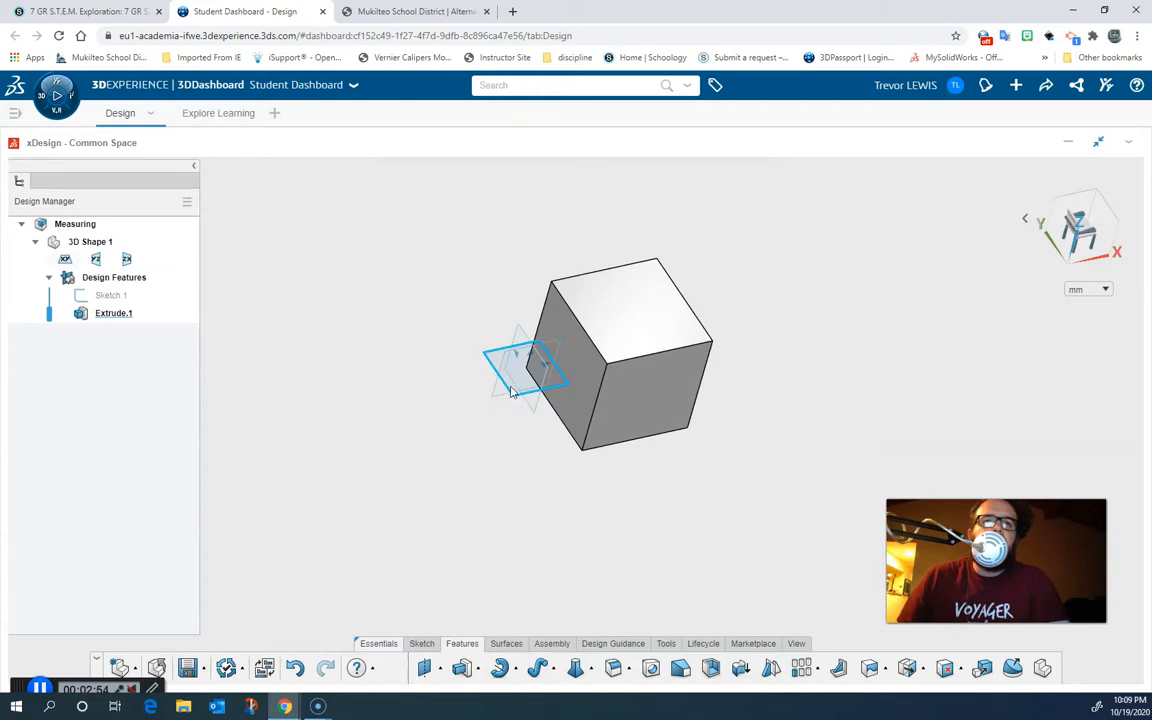
left_click(510, 388)
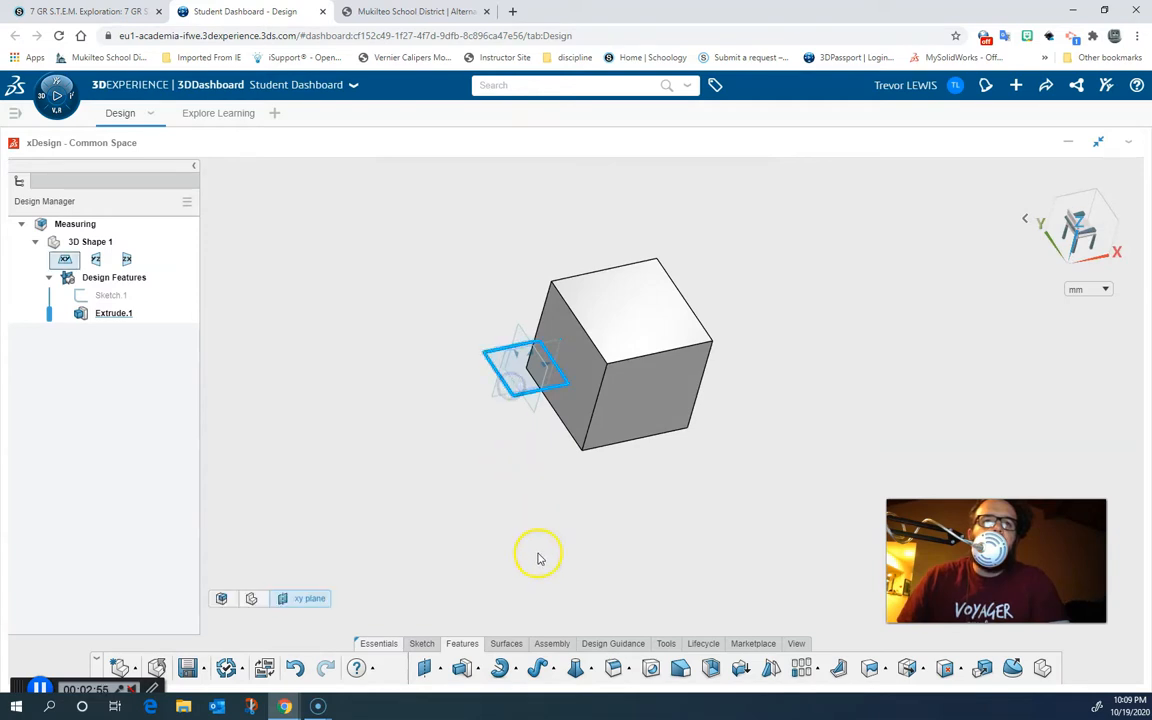
left_click(421, 643)
left_click(490, 668)
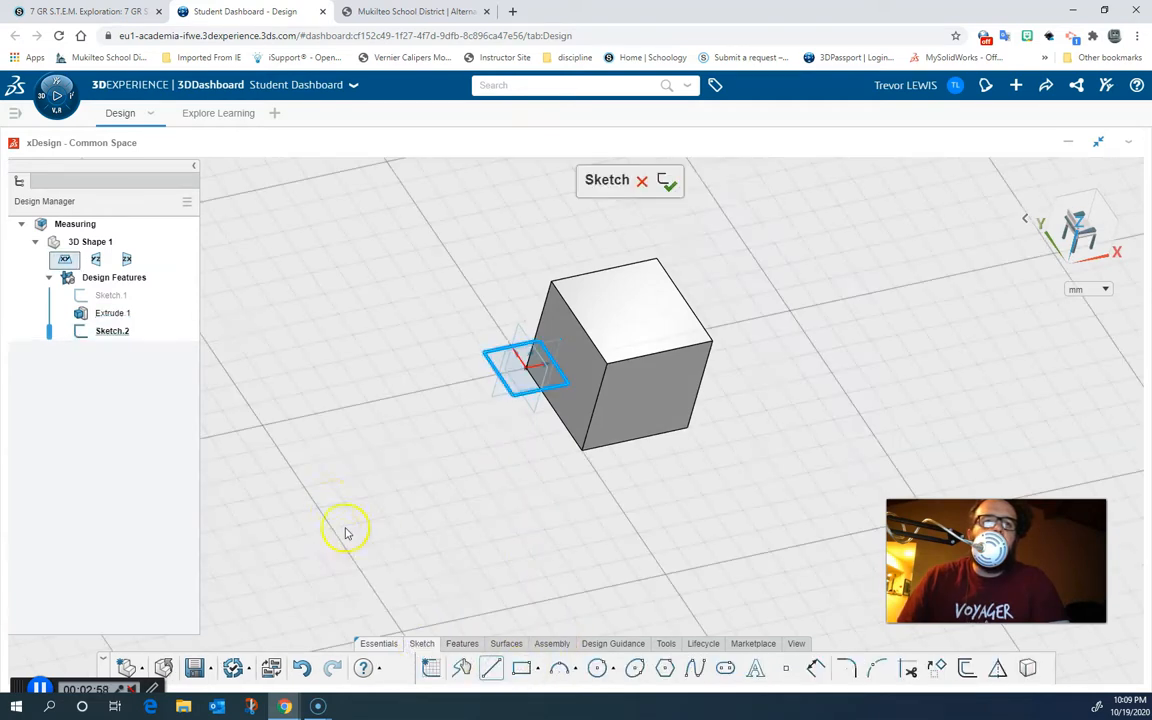
left_click(322, 505)
left_click(385, 603)
left_click(470, 496)
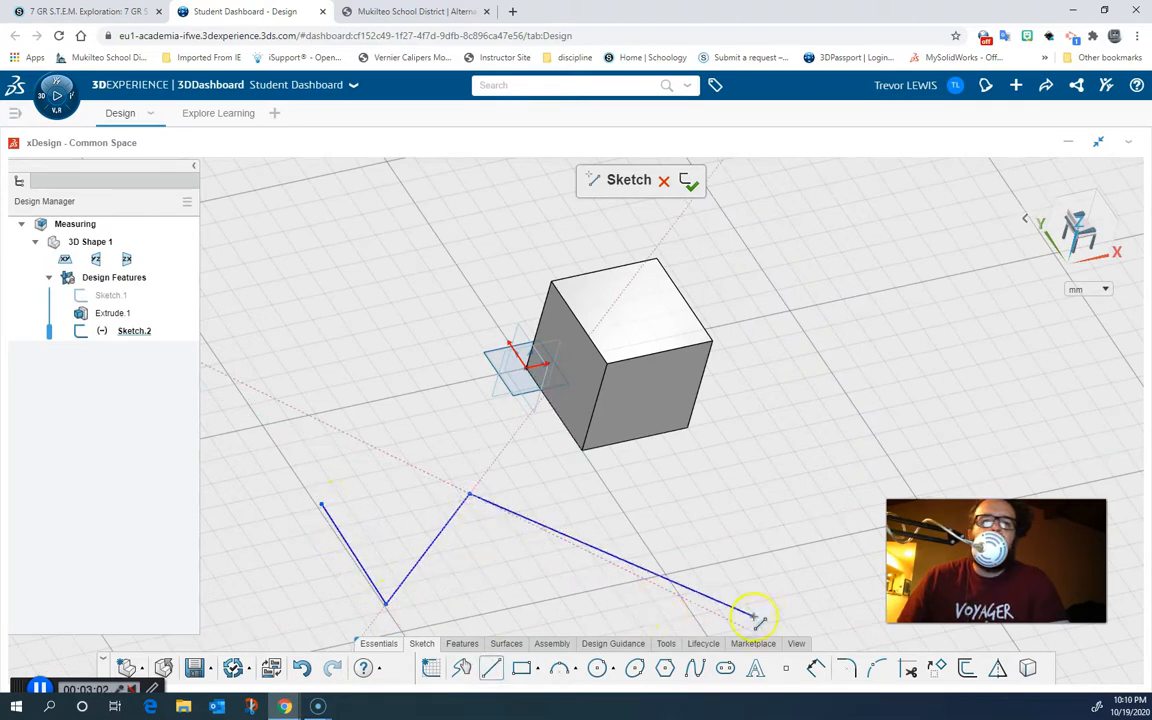
- Add an aligned length dimension to the second line of the V and set it to 80 mm
left_click(815, 670)
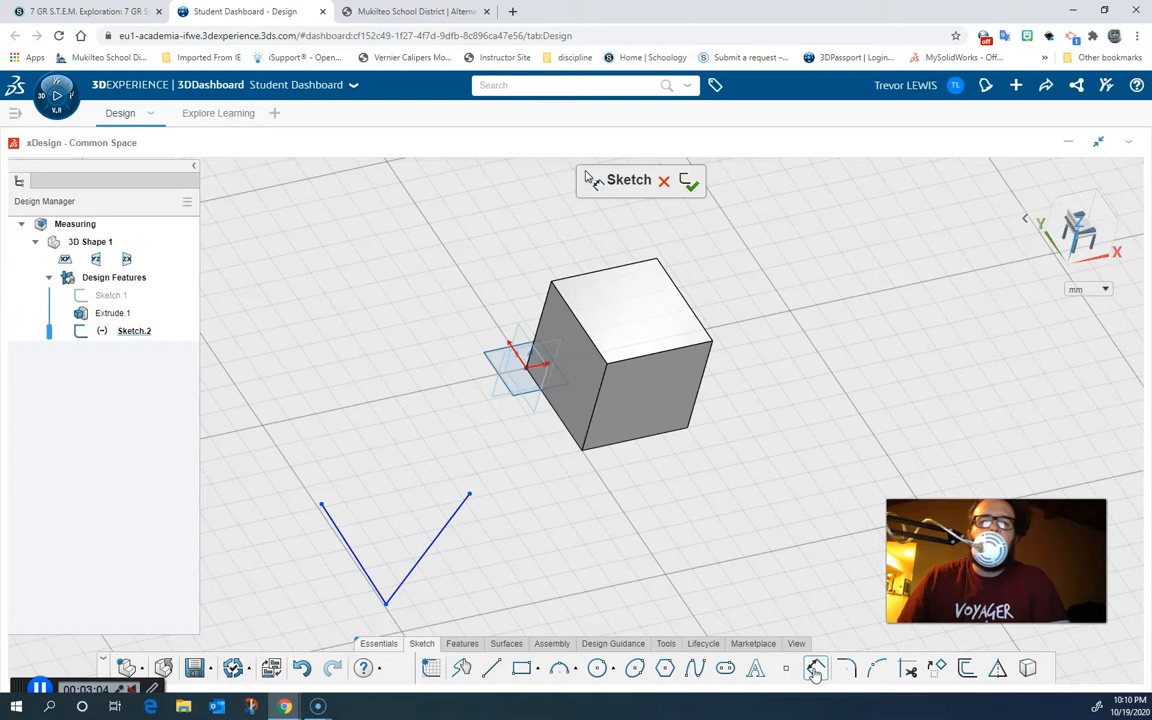
left_click(428, 557)
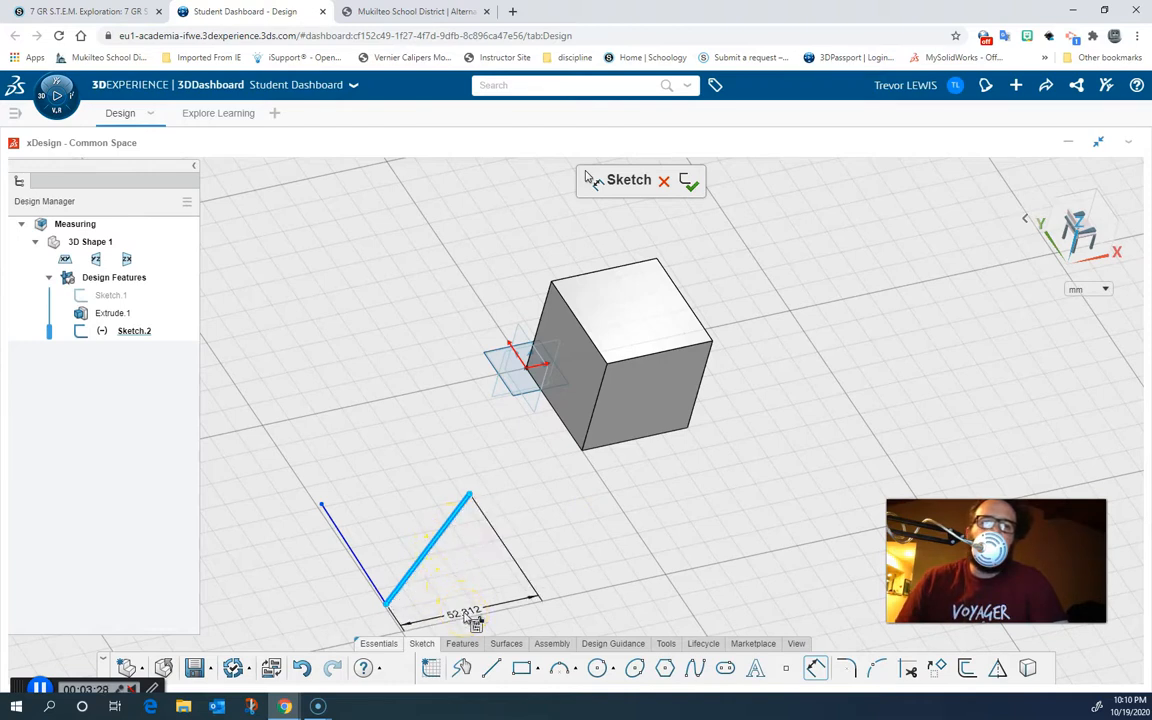
left_click(463, 567)
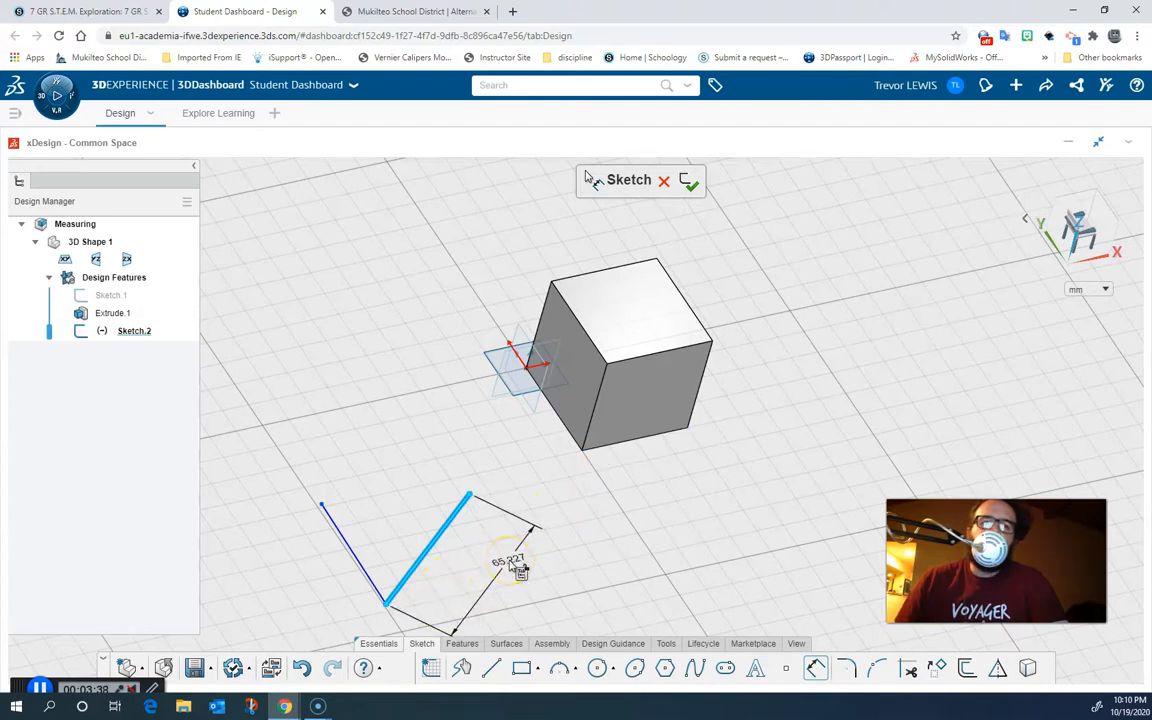
left_click(507, 567)
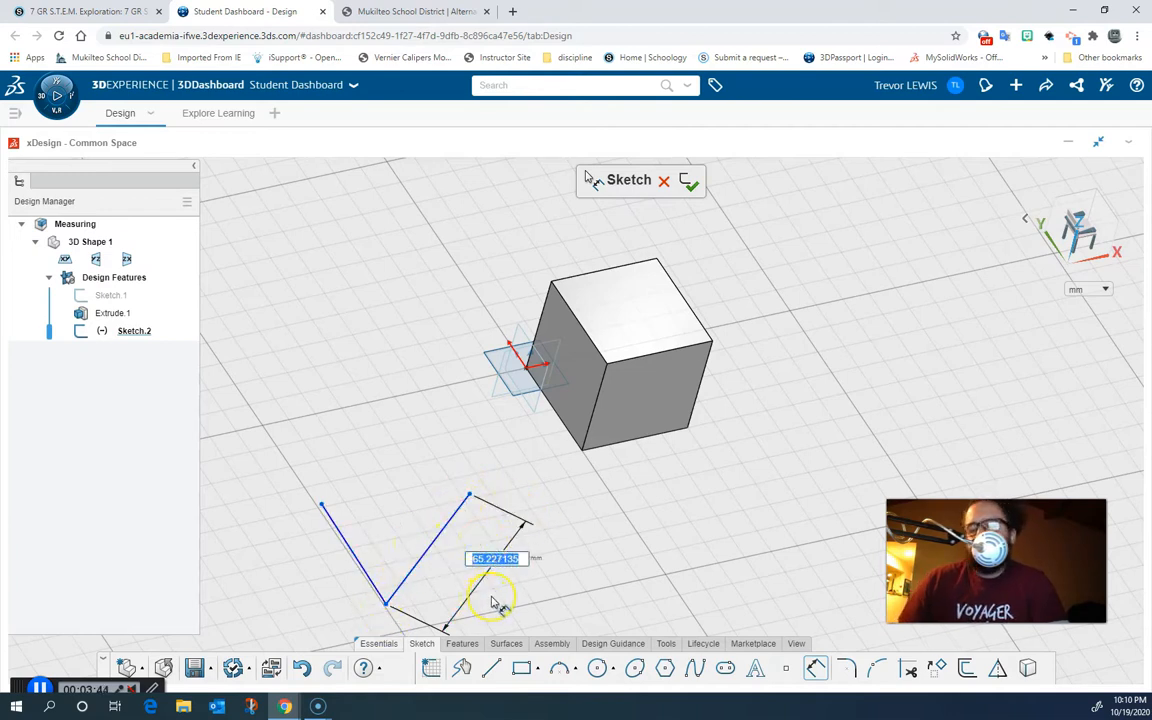
type("80")
key("Return")
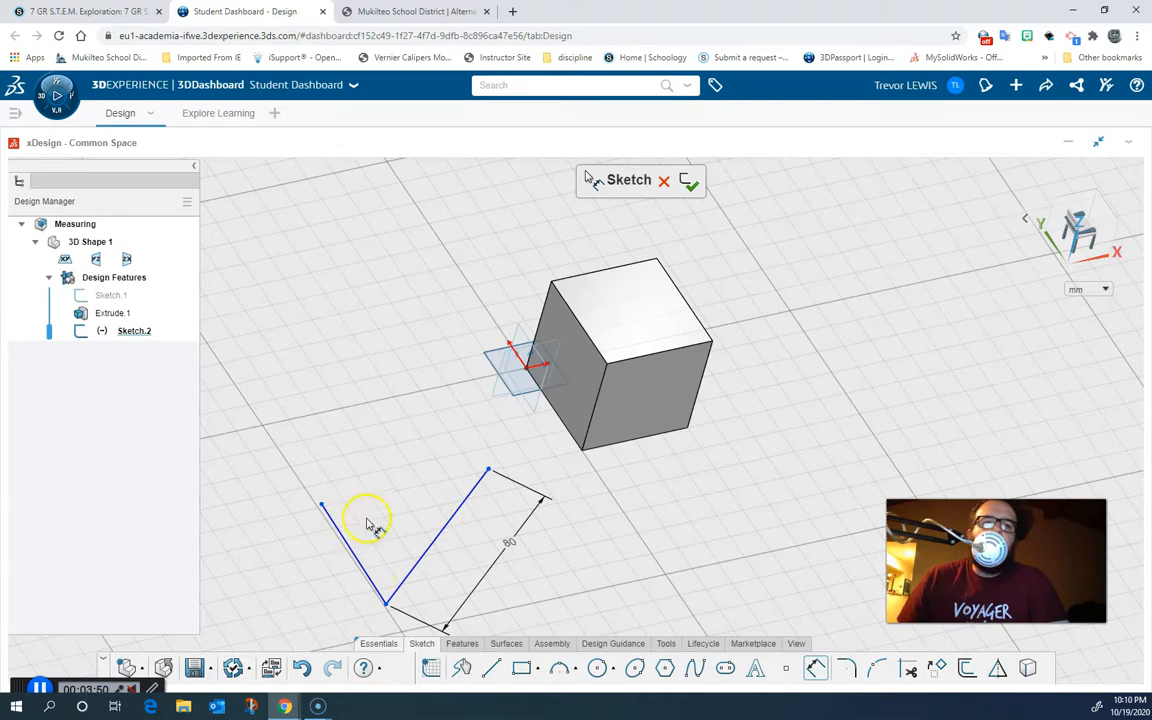
- Dimension the angle between the two lines of the V, set it to 45°, and finish the sketch
left_click(444, 529)
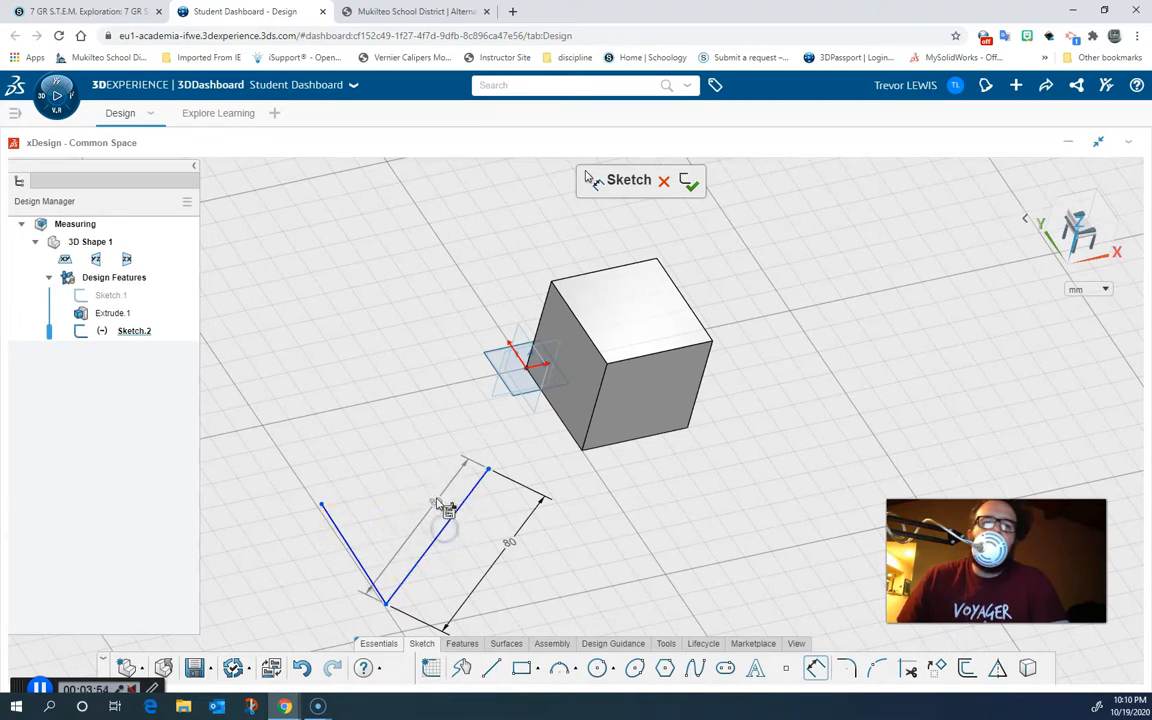
left_click(336, 524)
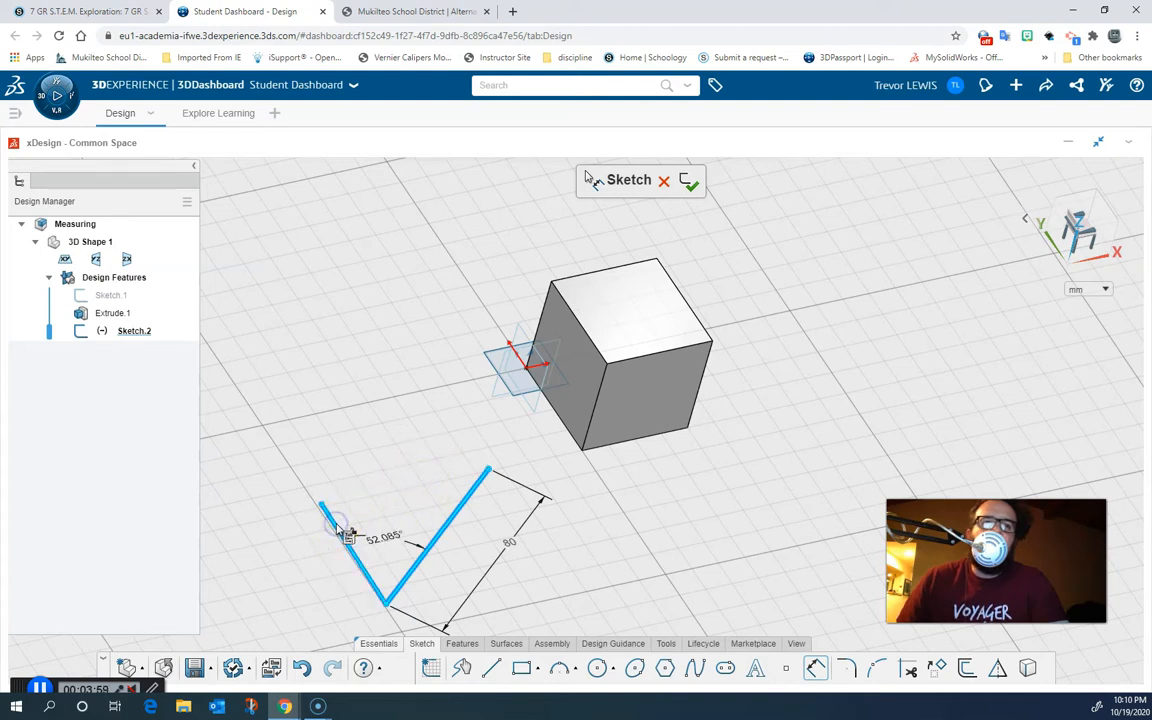
left_click(404, 447)
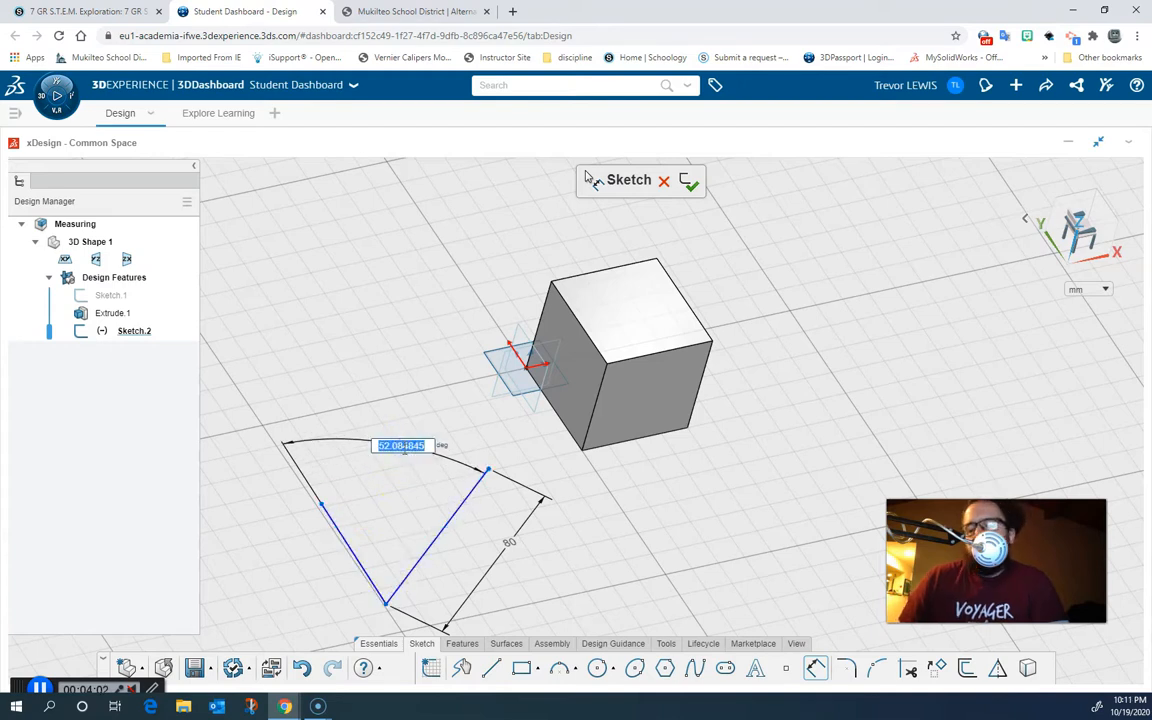
type("45")
key("Return")
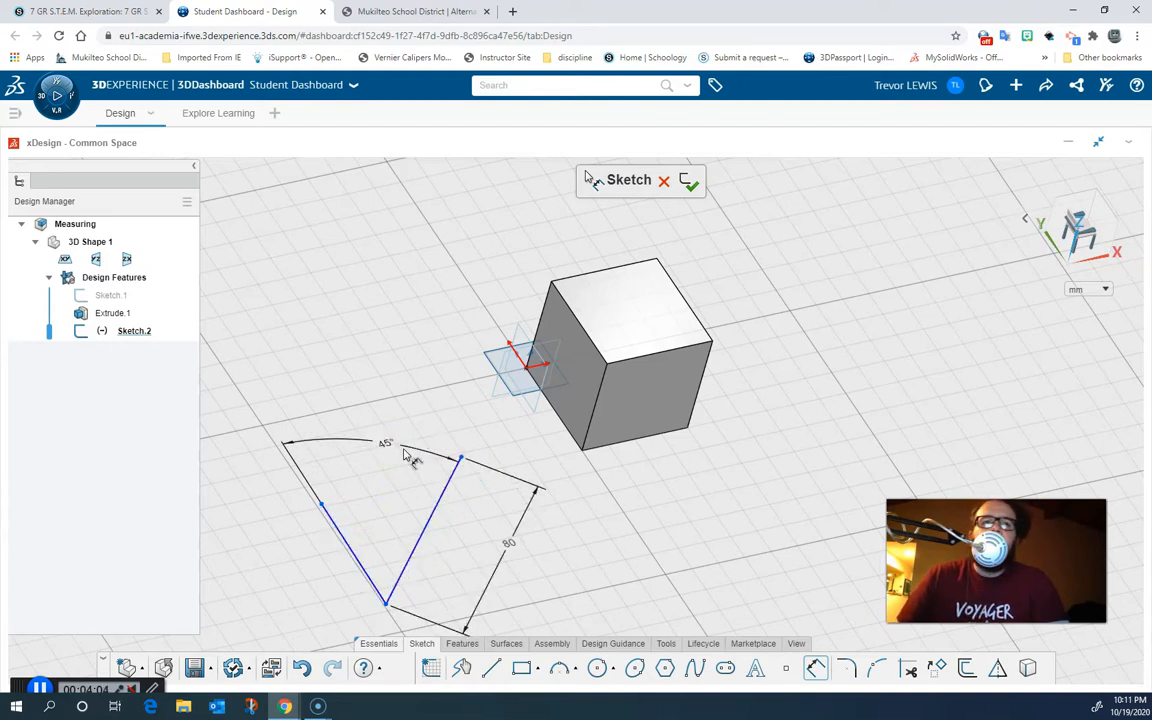
left_click(460, 490)
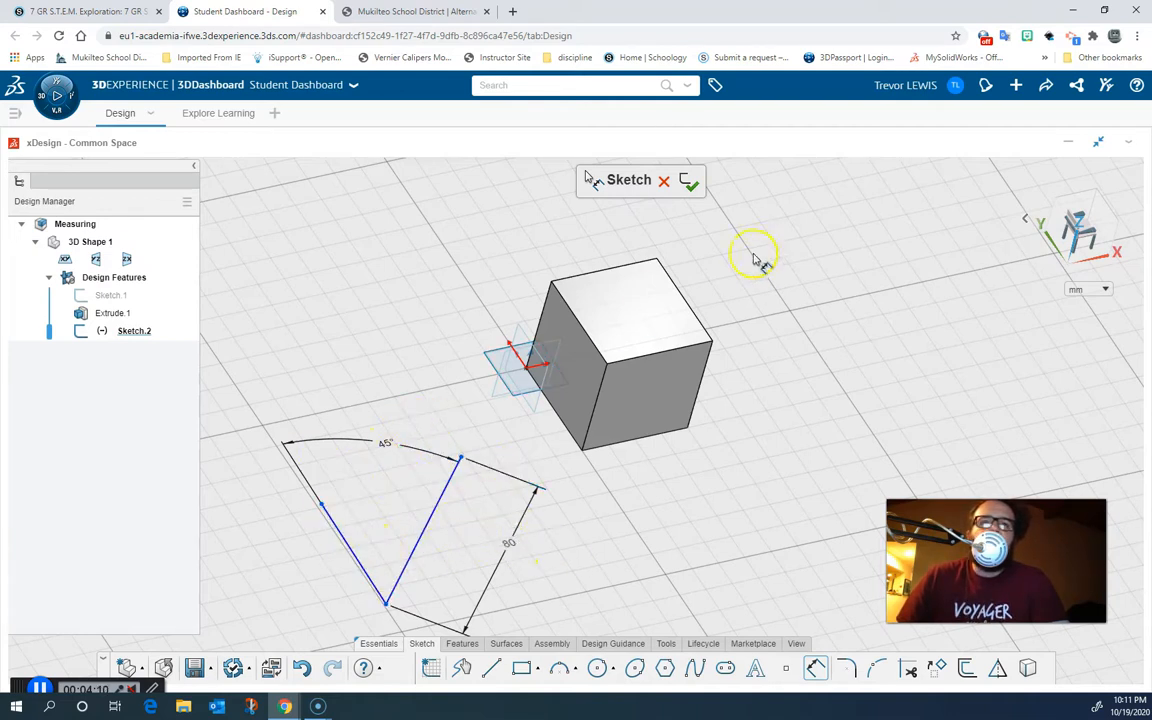
left_click(694, 185)
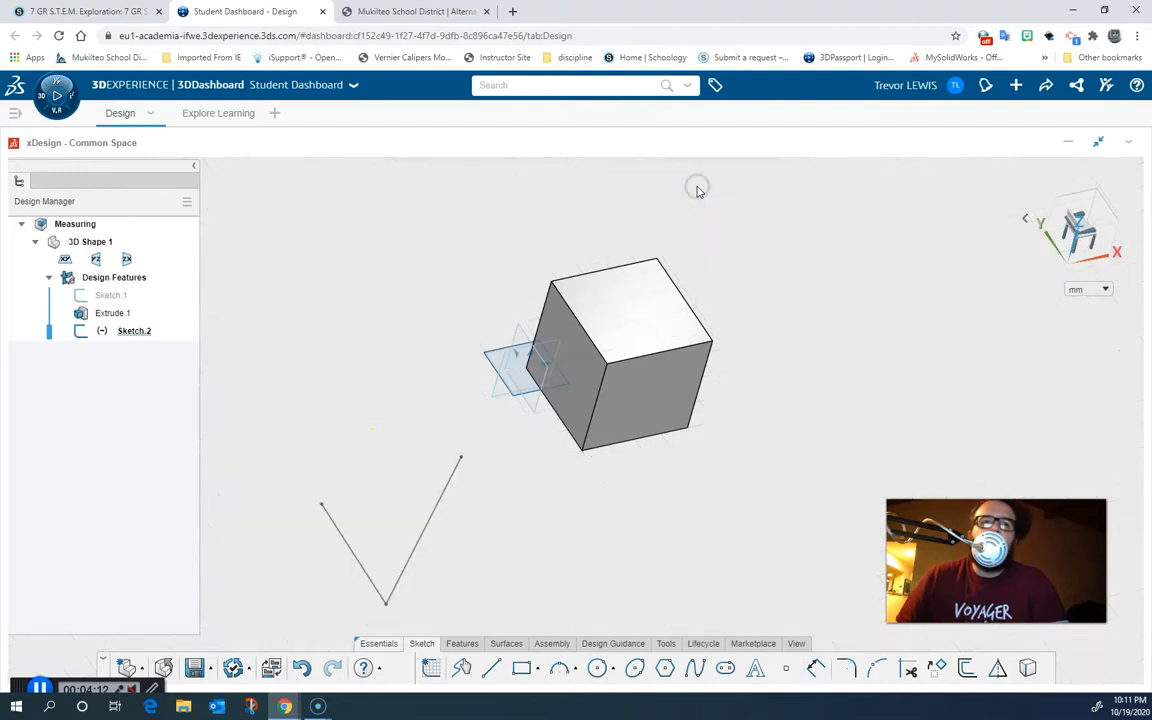
mouse_move(558, 537)
middle_mouse_down()
mouse_move(489, 579)
mouse_move(543, 496)
mouse_move(598, 478)
mouse_move(643, 530)
mouse_move(617, 532)
mouse_move(543, 499)
mouse_move(531, 520)
middle_mouse_up()
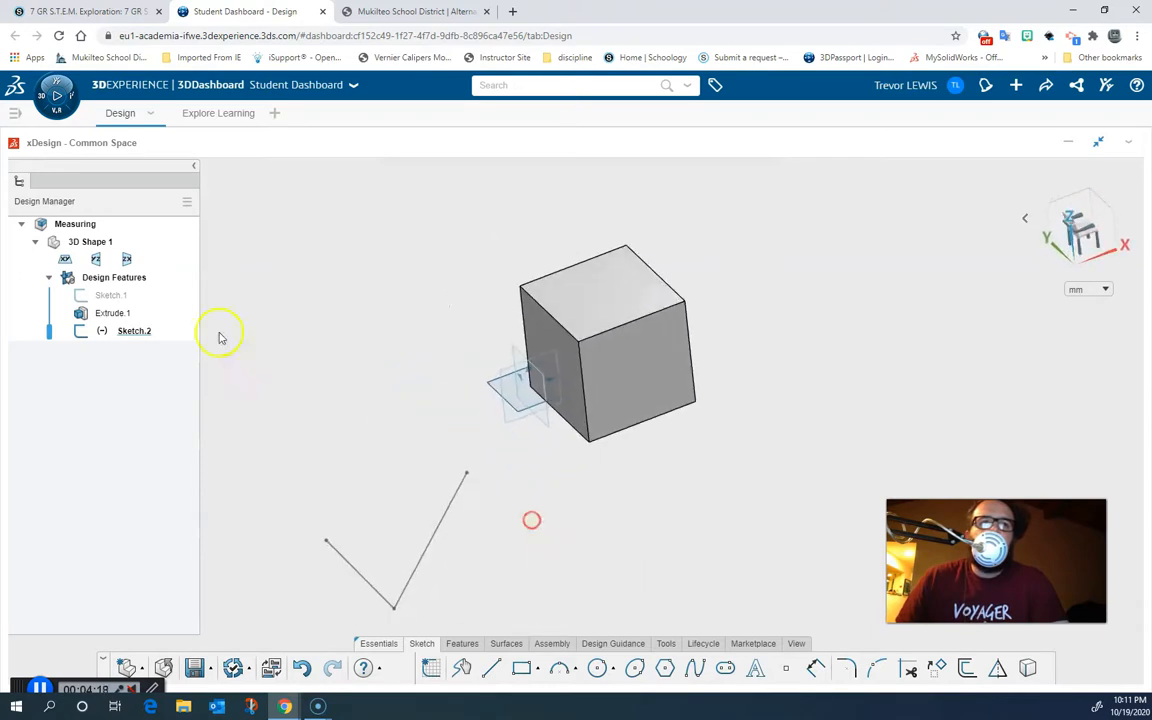
- Reopen the V-shaped sketch, set the angle between its two lines to 30°, and finish the sketch
left_click(131, 332)
double_click(131, 332)
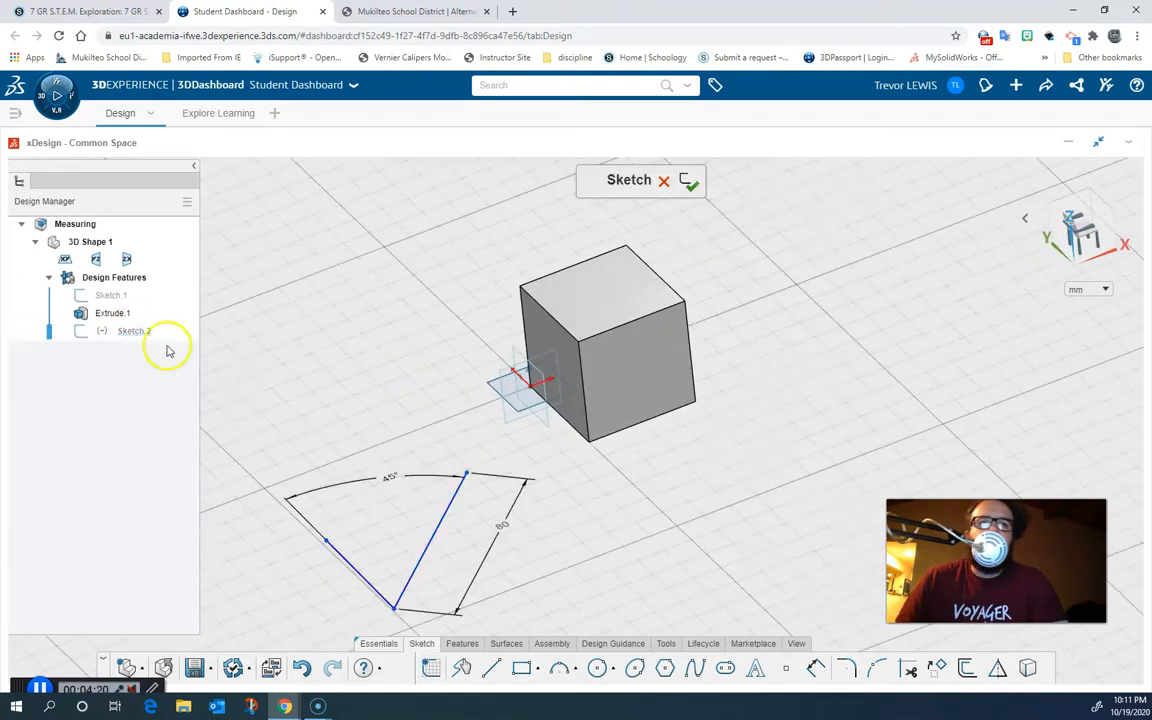
double_click(390, 479)
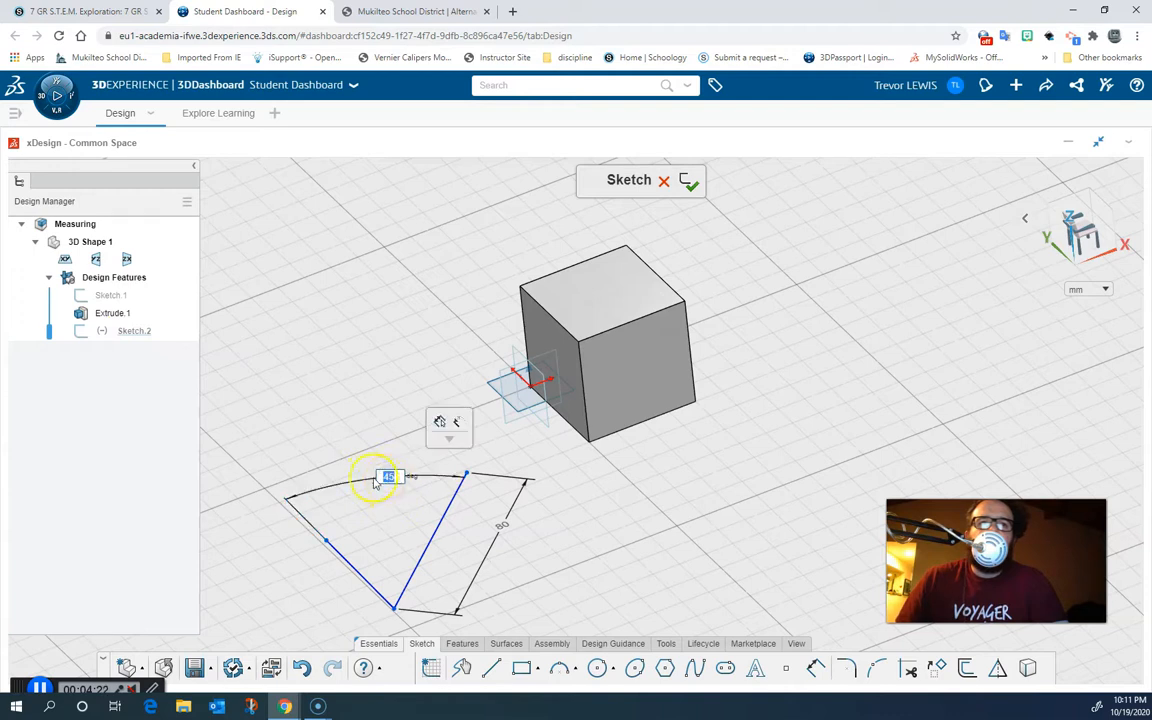
type("30")
key("Return")
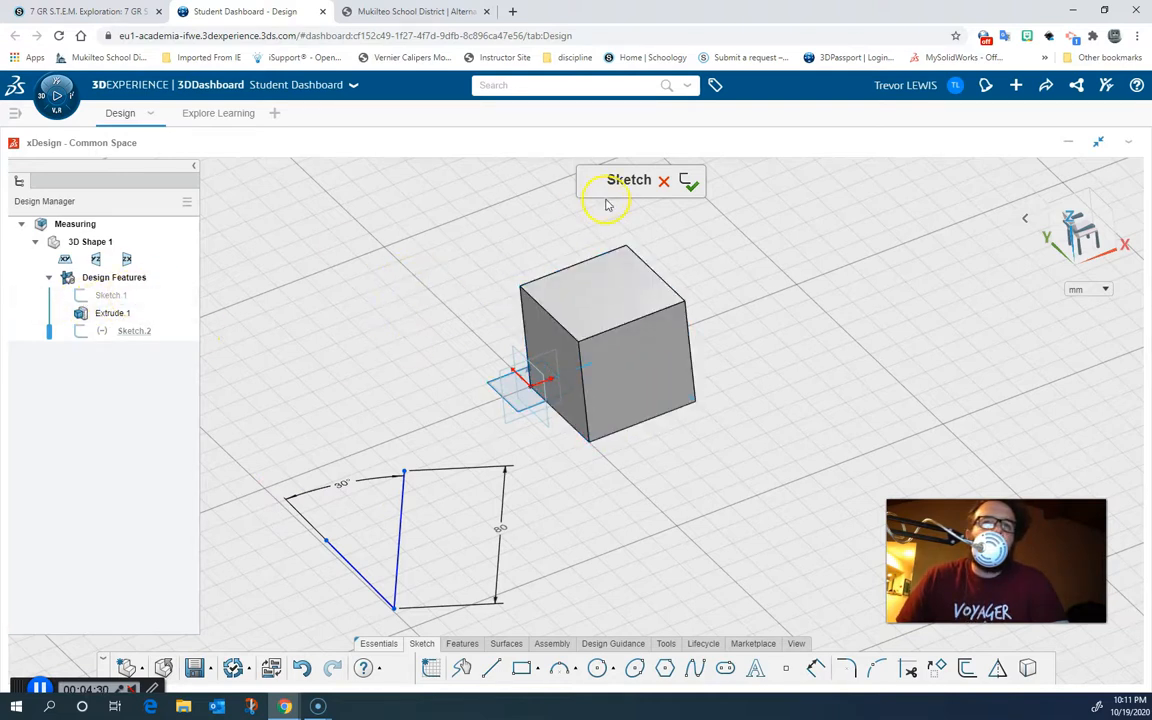
left_click(690, 186)
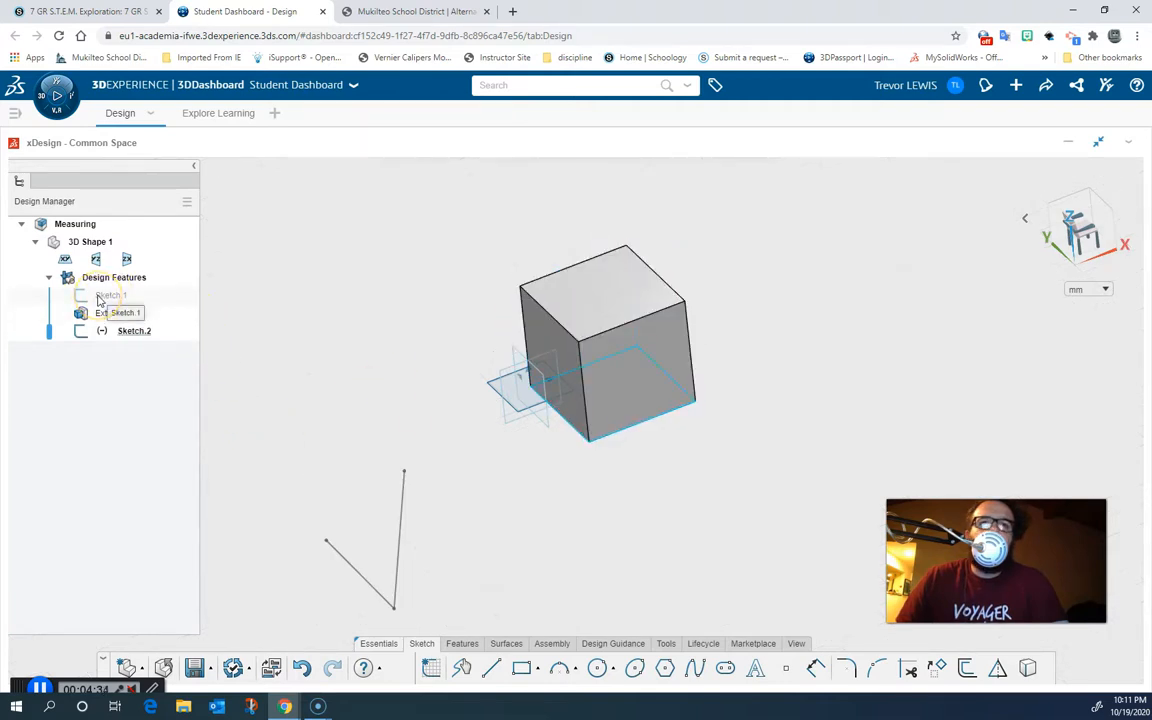
- Reopen the cube's base sketch, set the square's front edge along the X direction to 20 mm, and finish the sketch
double_click(110, 296)
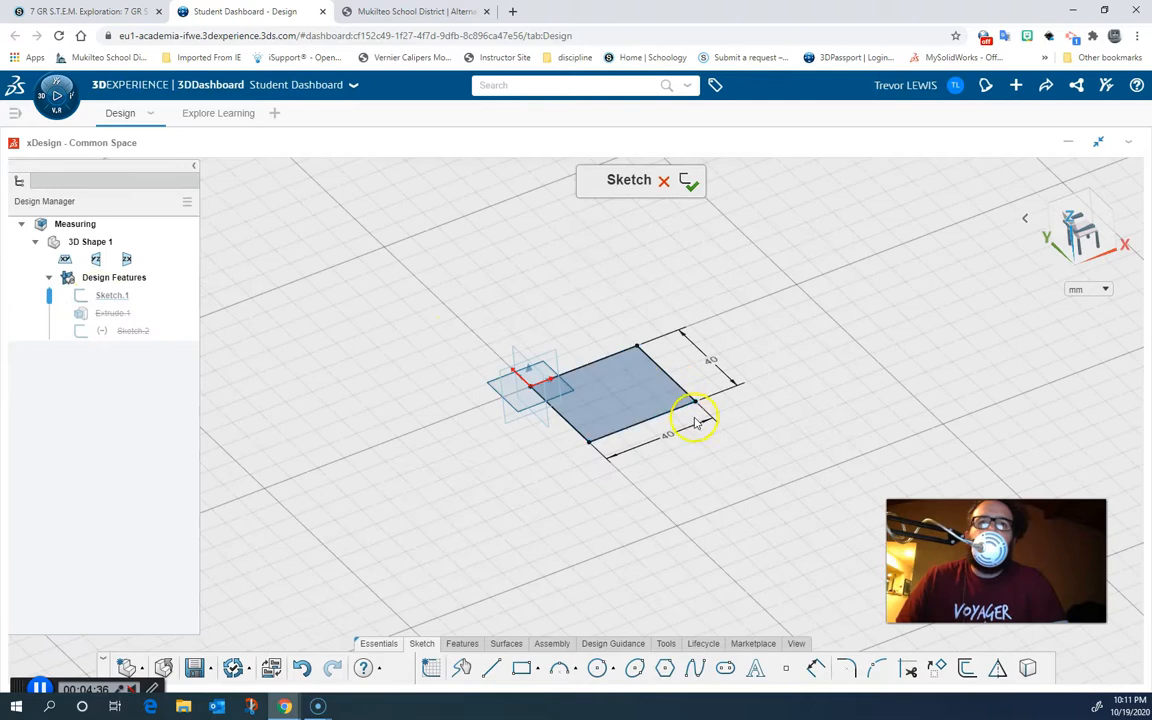
double_click(670, 438)
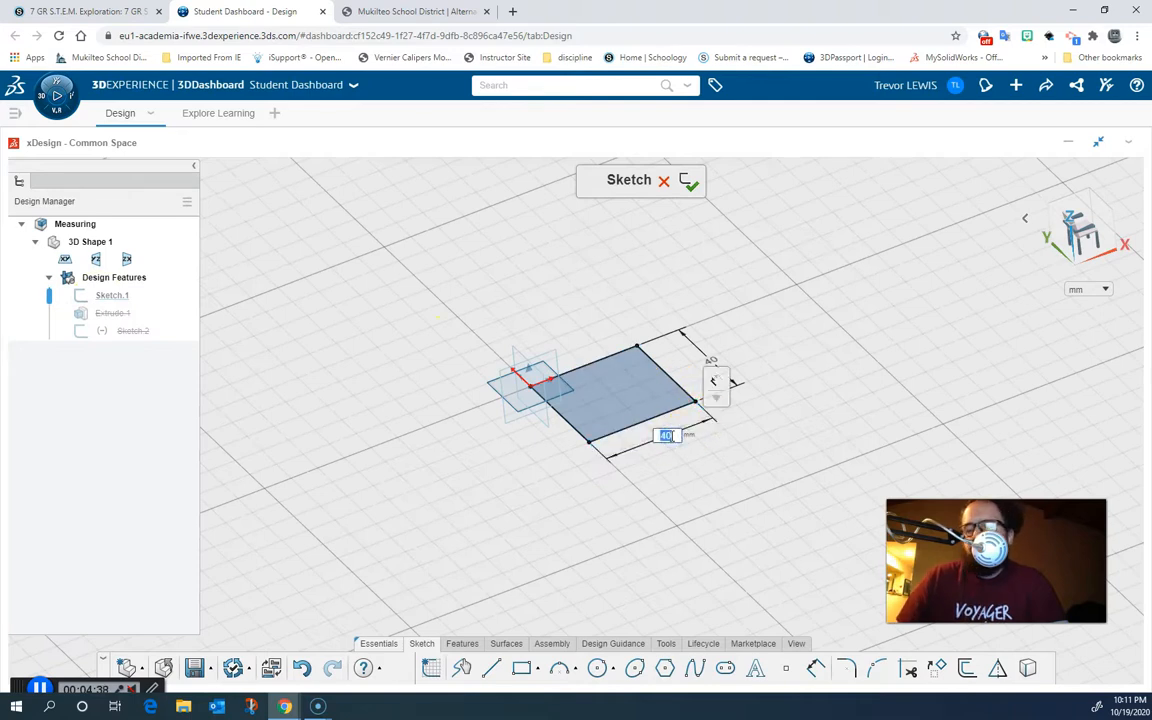
key("Return")
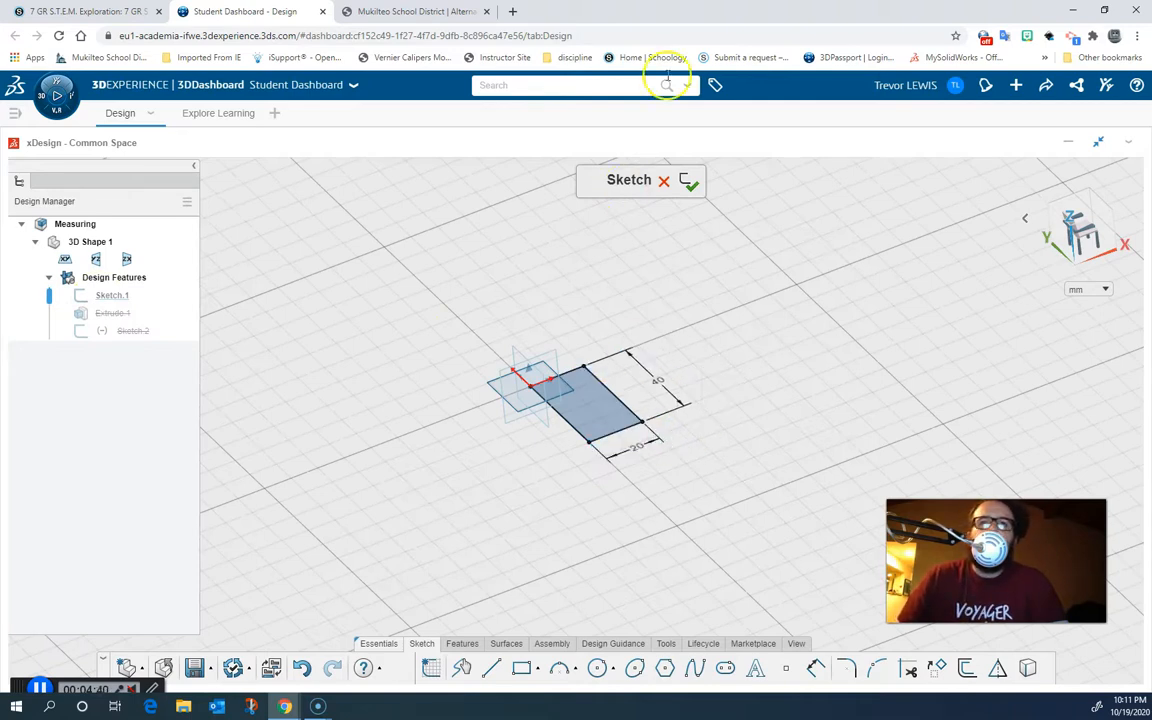
left_click(686, 181)
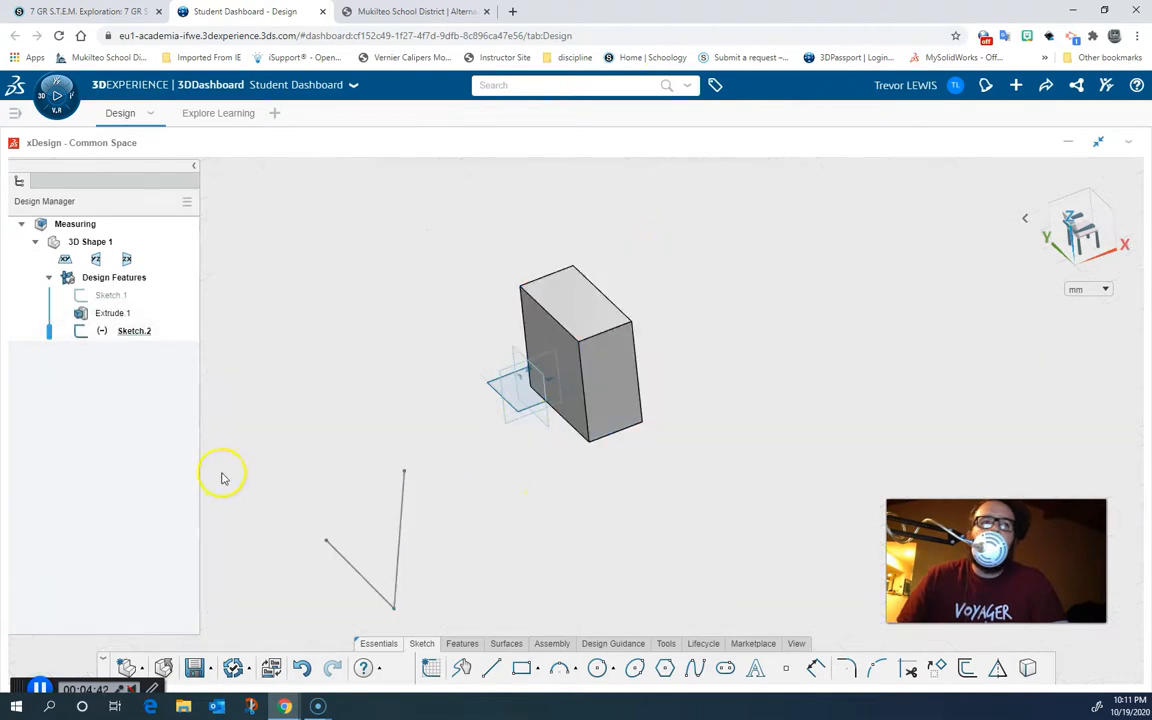
- Sketch an inscribed six-sided polygon, about 60 mm across opposite corners, on the xy plane beside the block on the side away from the V
mouse_move(630, 375)
right_mouse_down()
mouse_move(604, 437)
mouse_move(687, 406)
right_mouse_up()
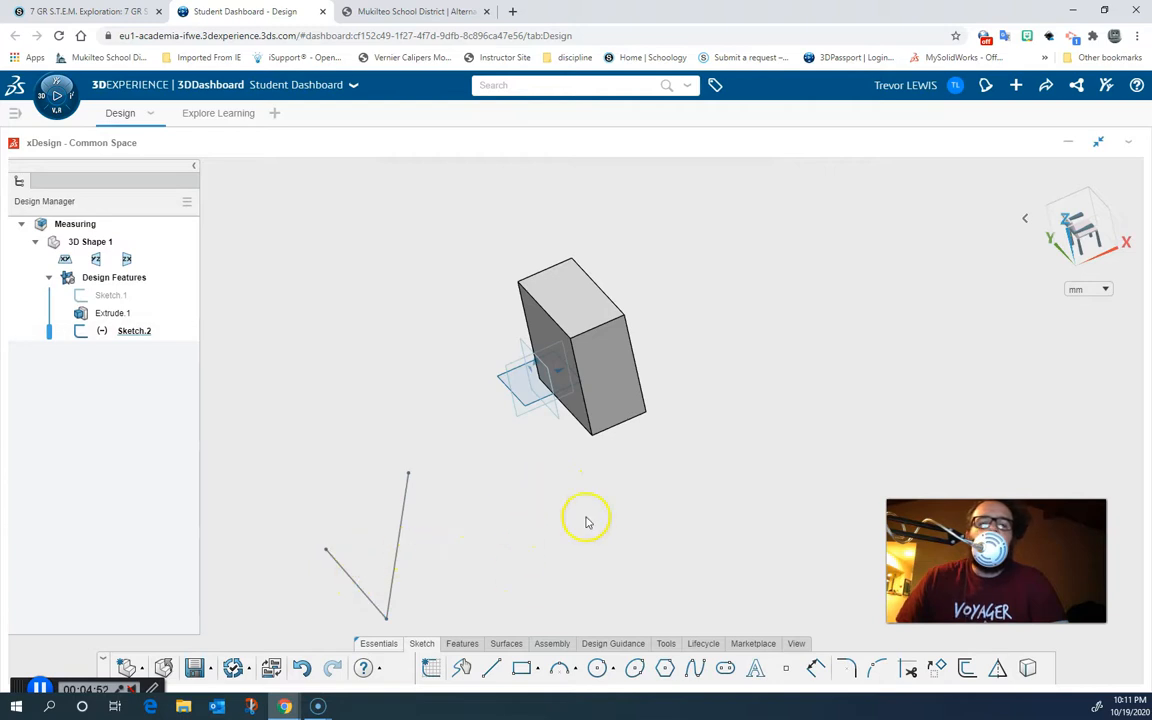
left_click(664, 668)
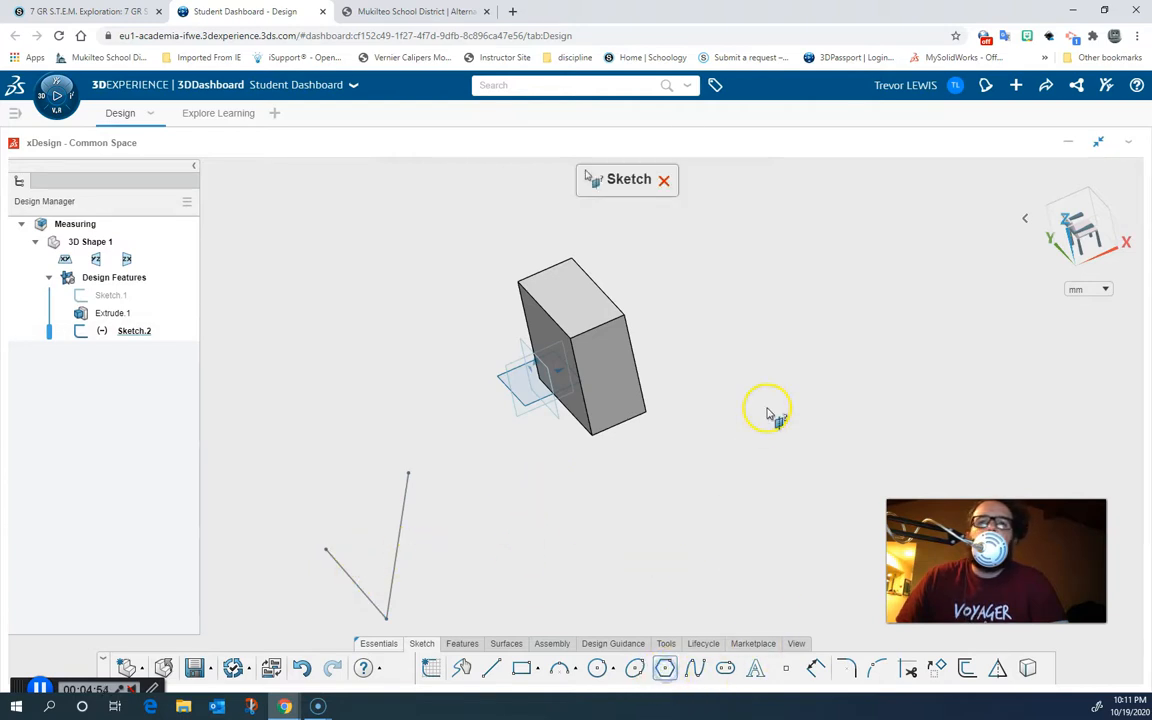
left_click(506, 384)
left_click(818, 458)
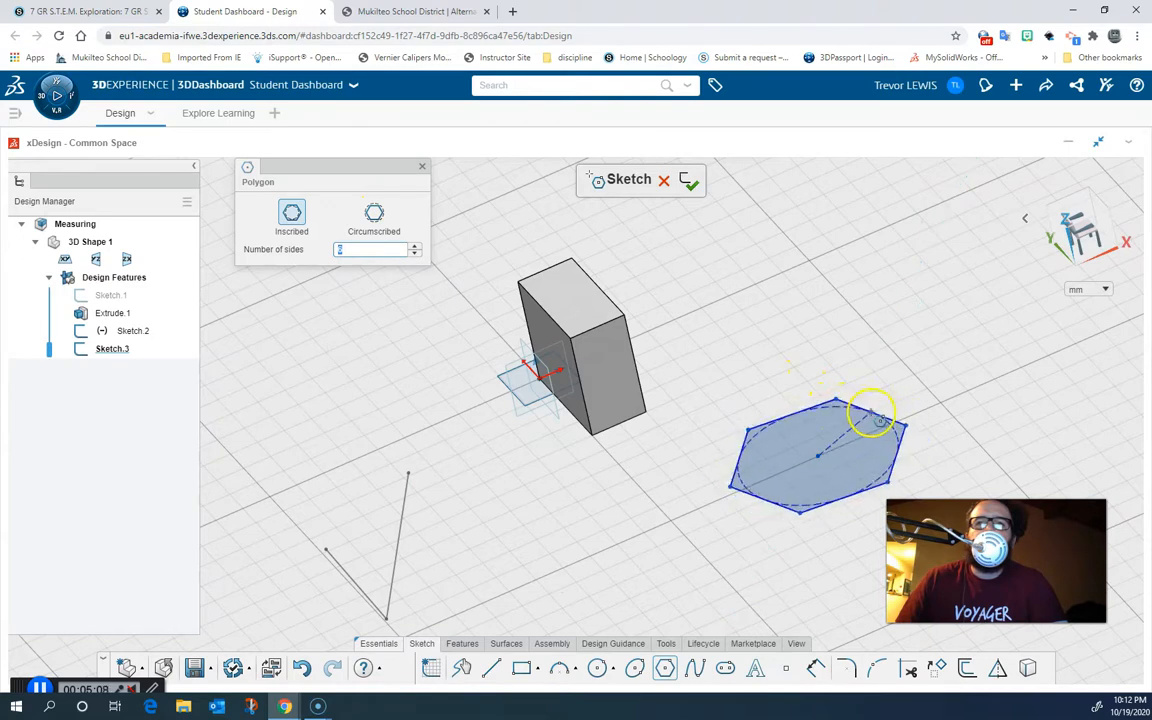
left_click(859, 416)
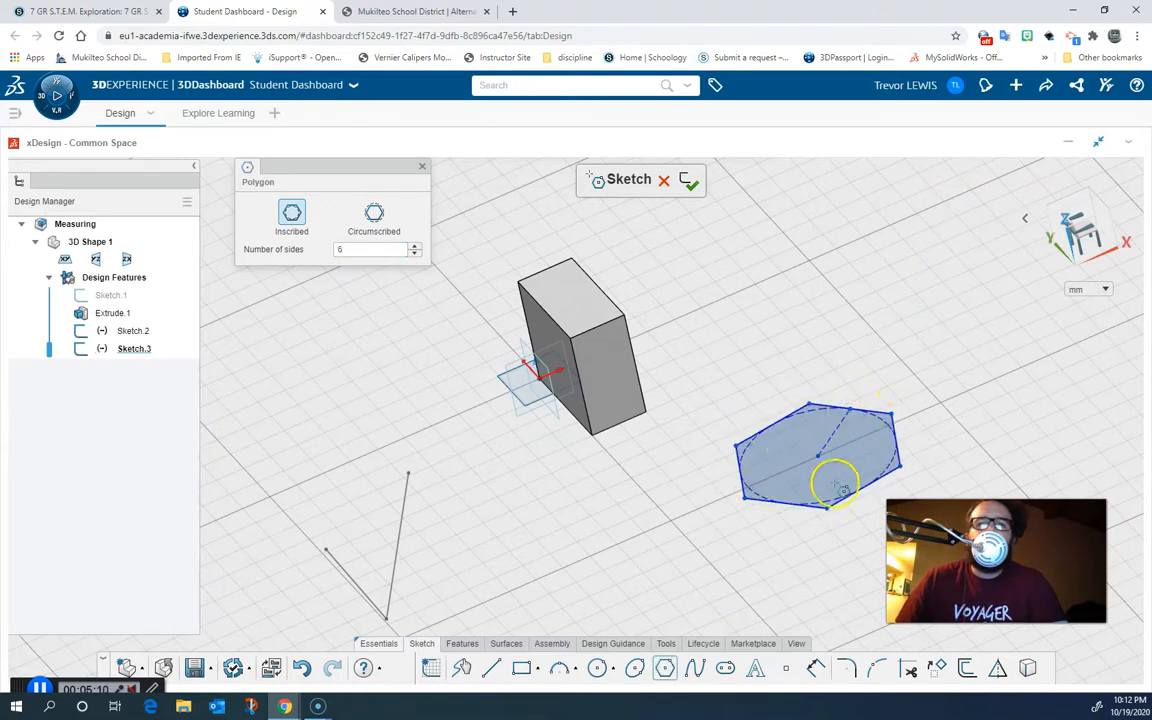
left_click(816, 668)
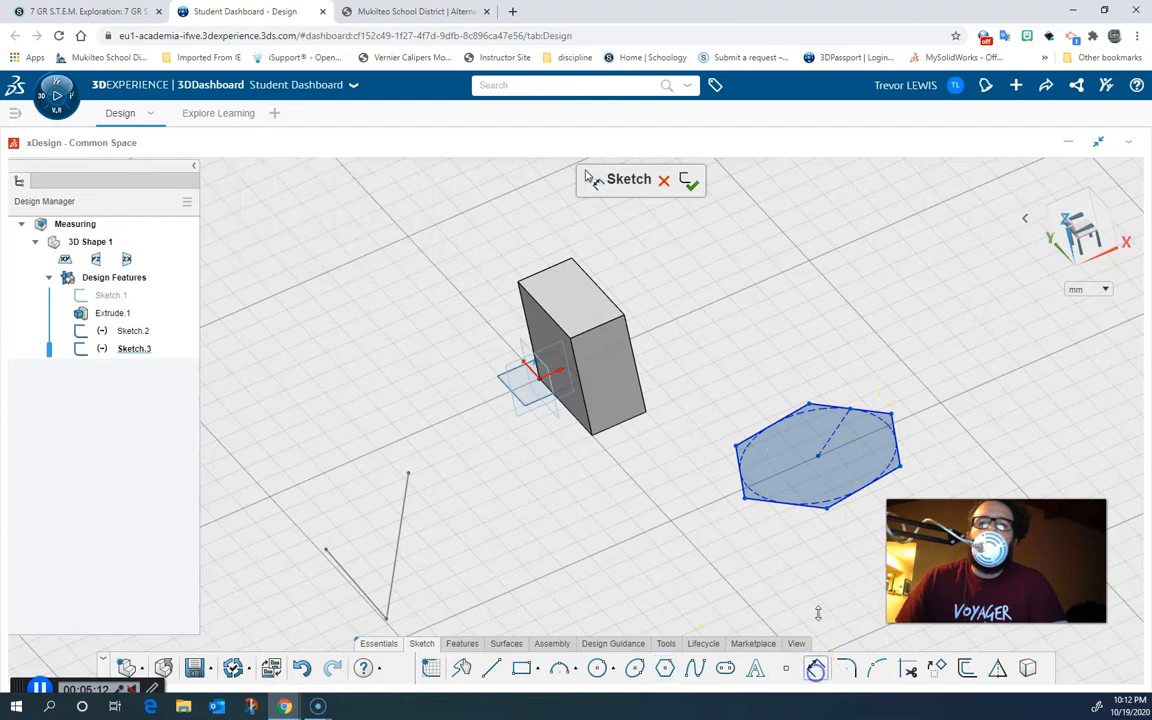
left_click(847, 392)
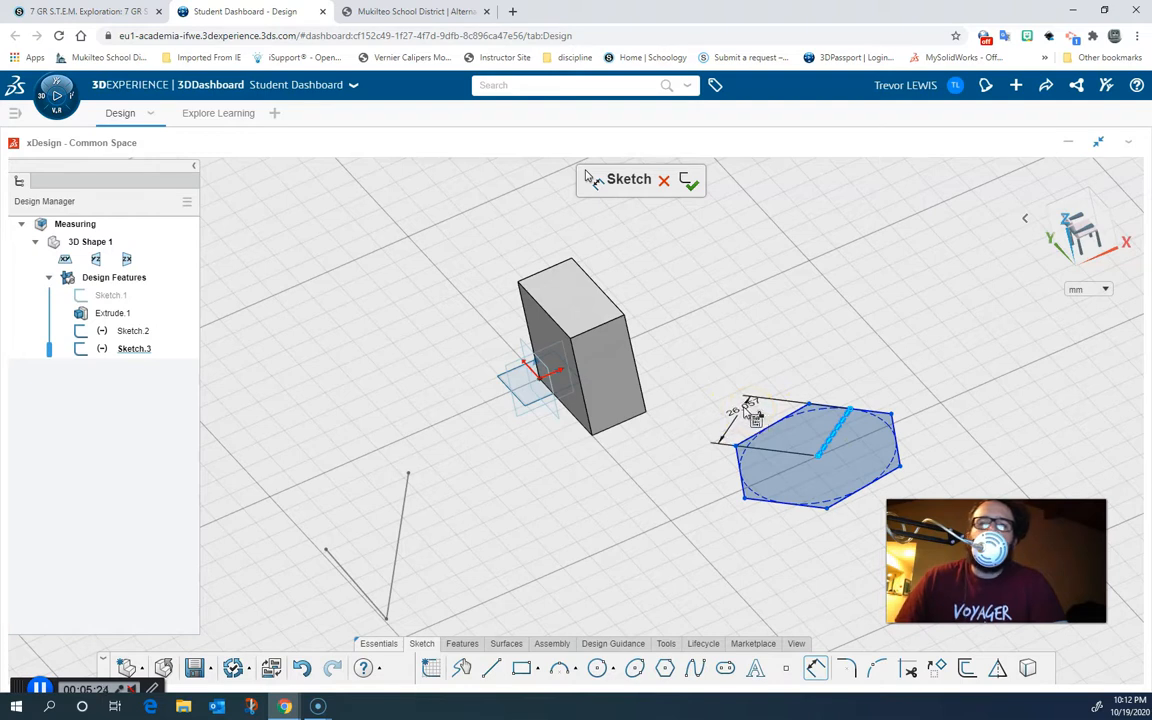
left_click(745, 406)
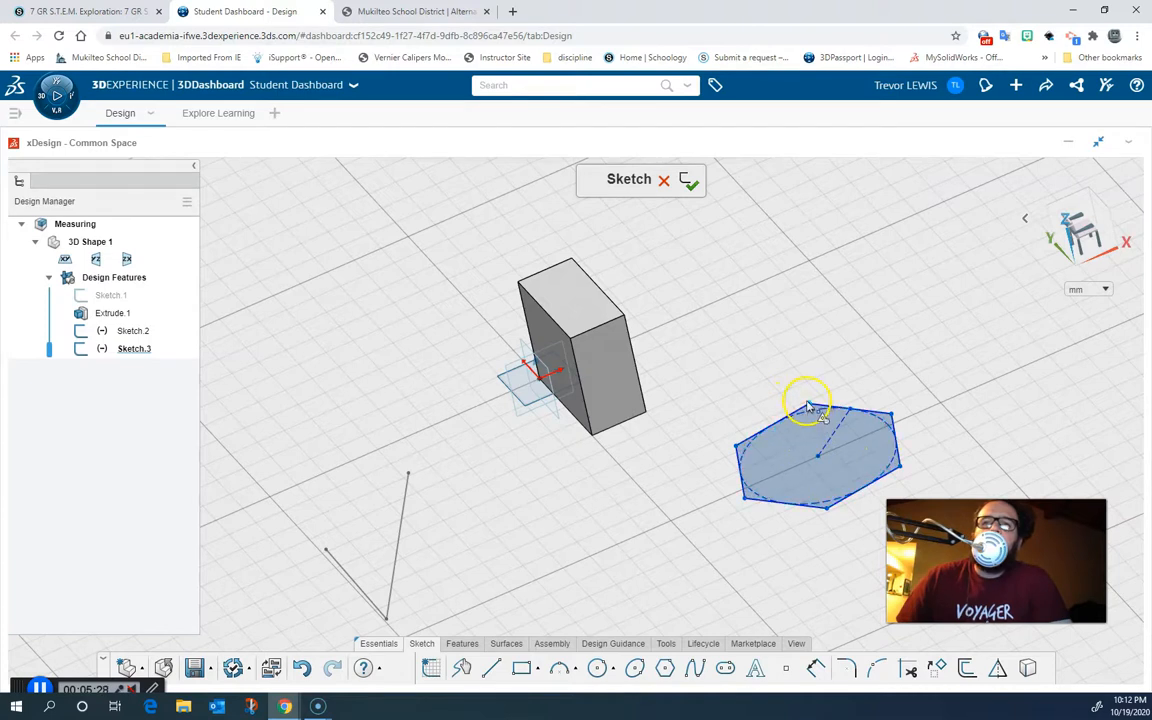
- Dimension the distance between two opposite corners of the hexagon and set it to 75 mm
left_click(818, 670)
left_click(811, 406)
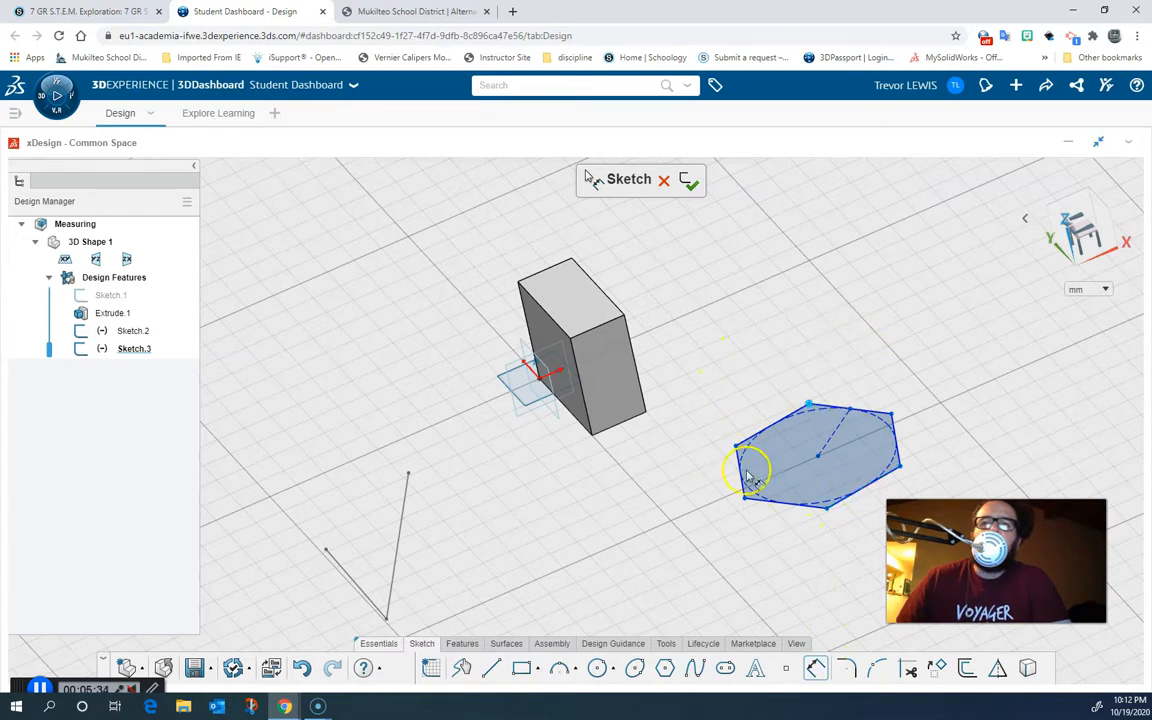
left_click(828, 510)
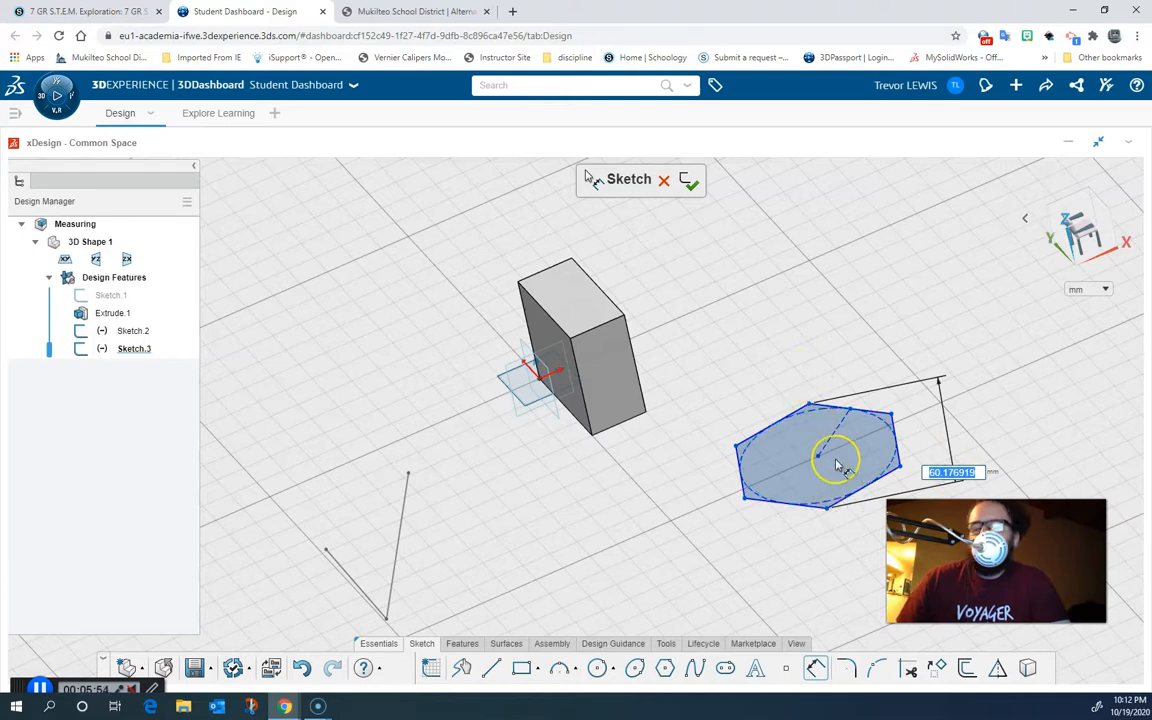
key("Return")
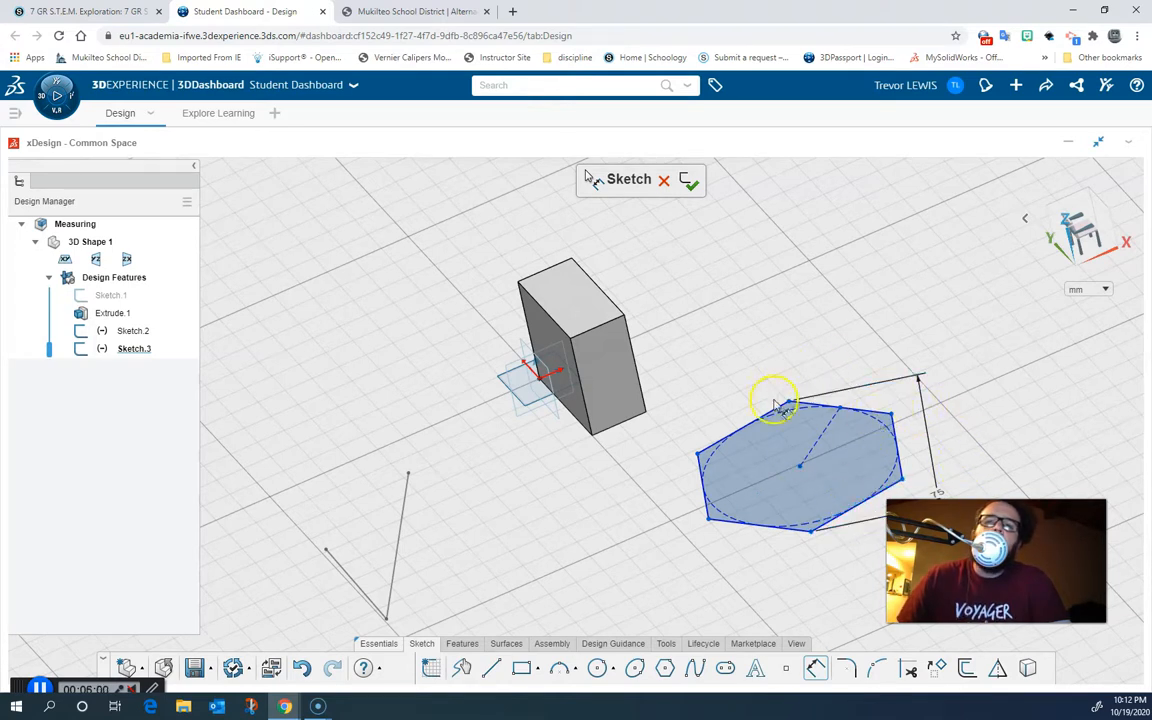
- Finish the hexagon sketch and save the design
mouse_move(757, 476)
middle_mouse_down()
mouse_move(789, 440)
mouse_move(831, 450)
mouse_move(740, 473)
mouse_move(794, 481)
mouse_move(799, 503)
middle_mouse_up()
scroll(699, 489, "down", 1)
scroll(617, 462, "up", 4)
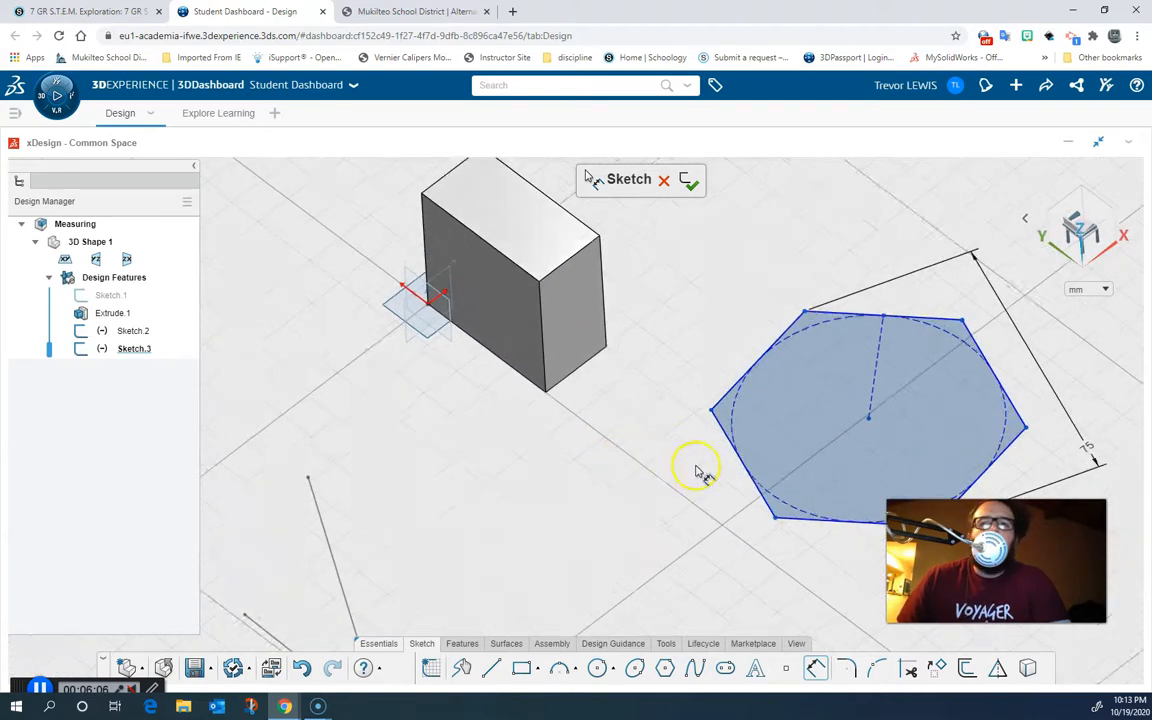
scroll(697, 468, "down", 4)
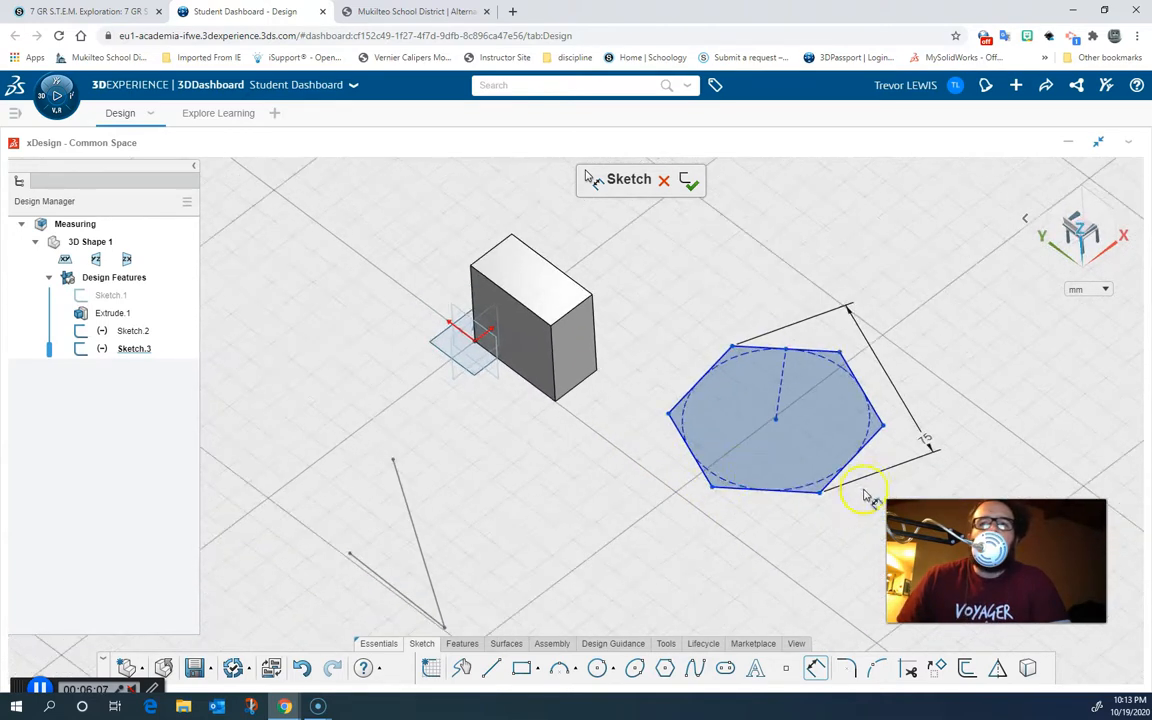
left_click(686, 181)
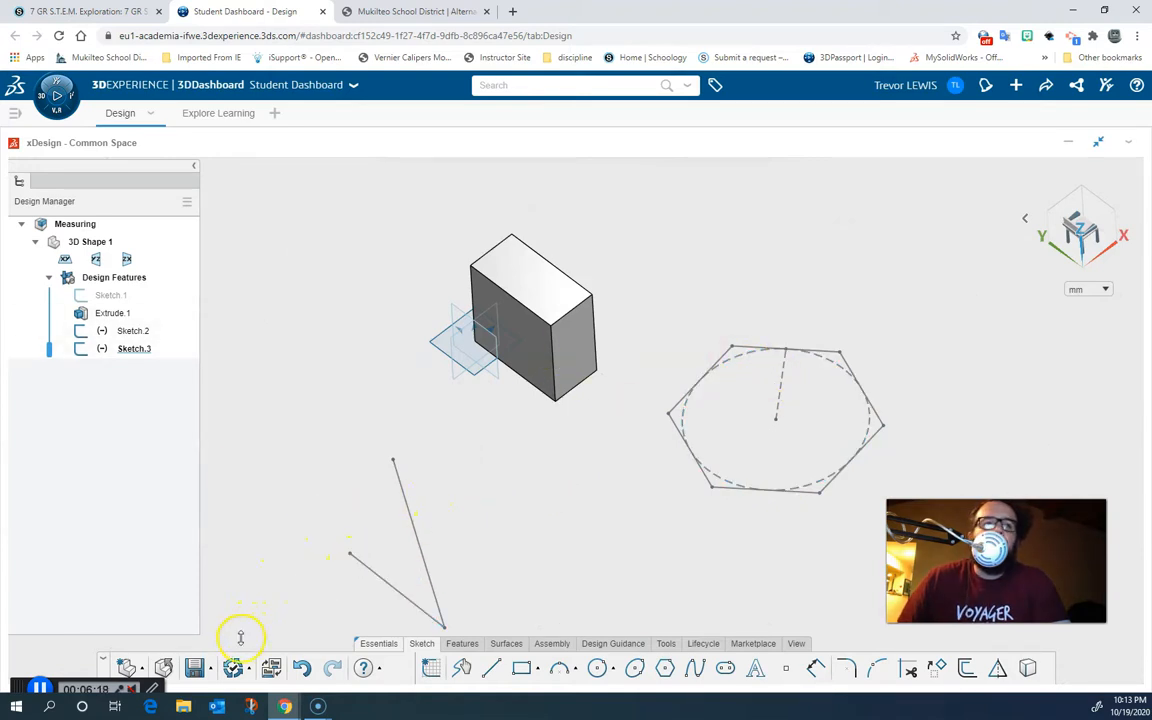
left_click(194, 670)
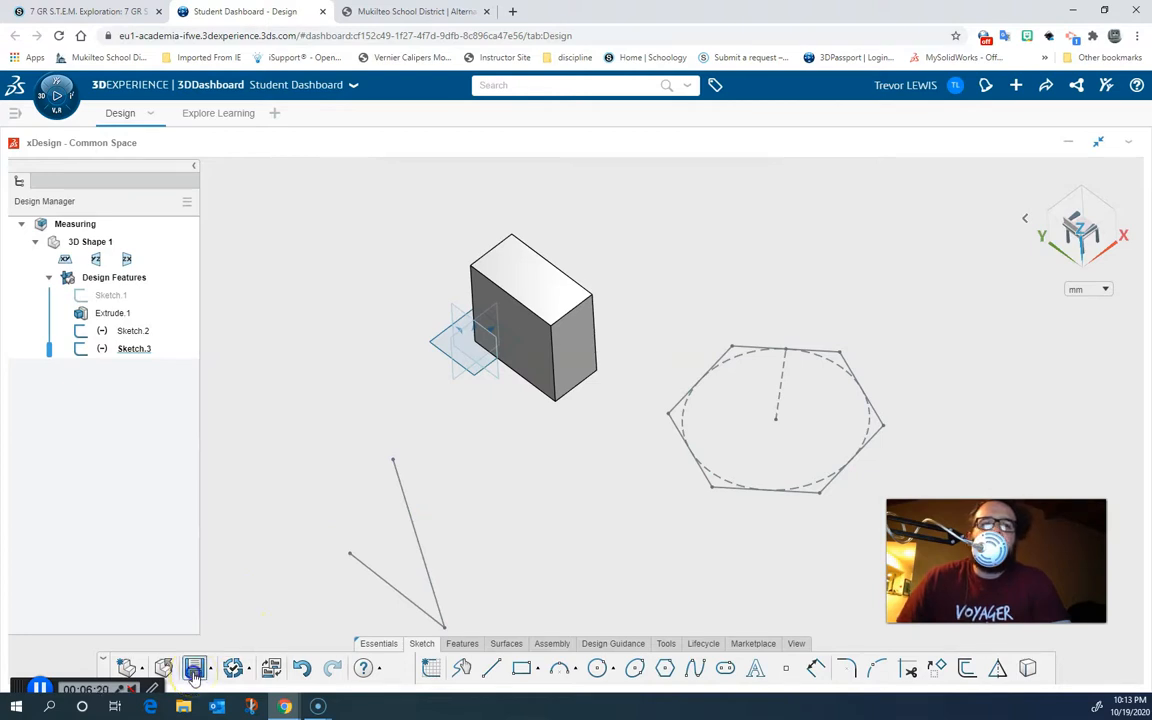